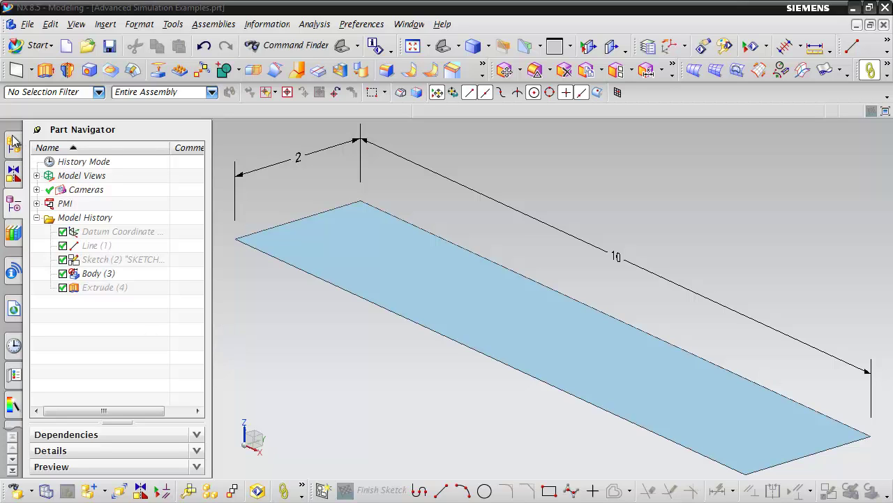
# - Switch to Advanced Simulation and create a new FEM and simulation of the part from the rectangular sheet body, using NX NASTRAN Structural
pyautogui.click(32, 45)
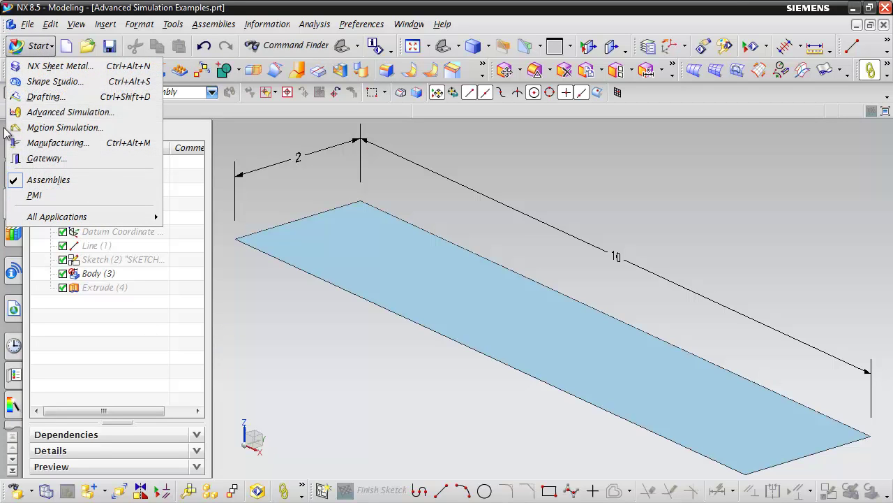
pyautogui.click(64, 112)
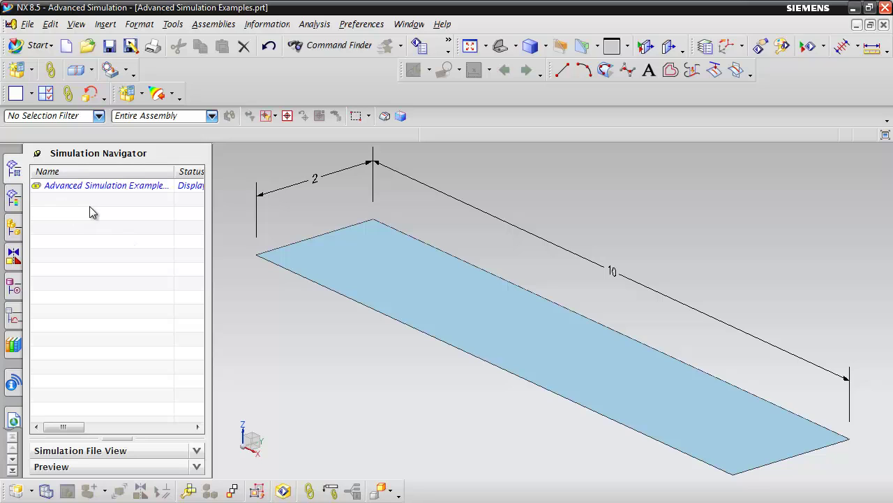
pyautogui.click(48, 185)
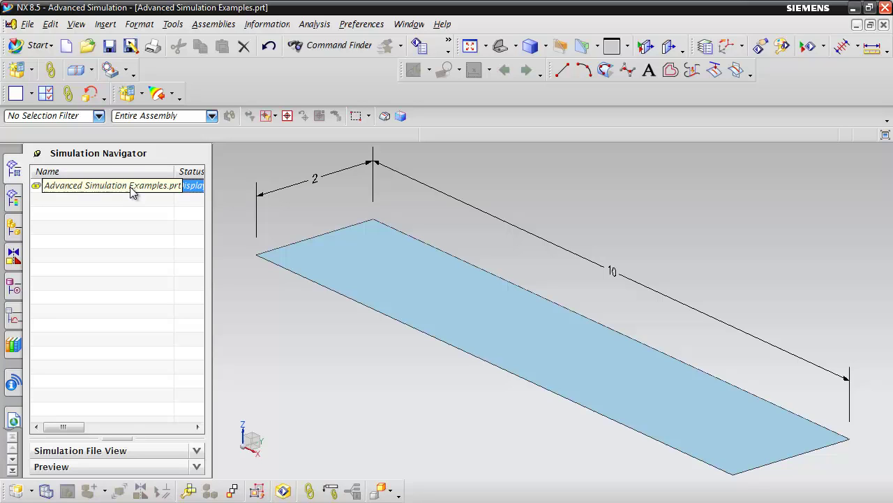
pyautogui.rightClick(95, 187)
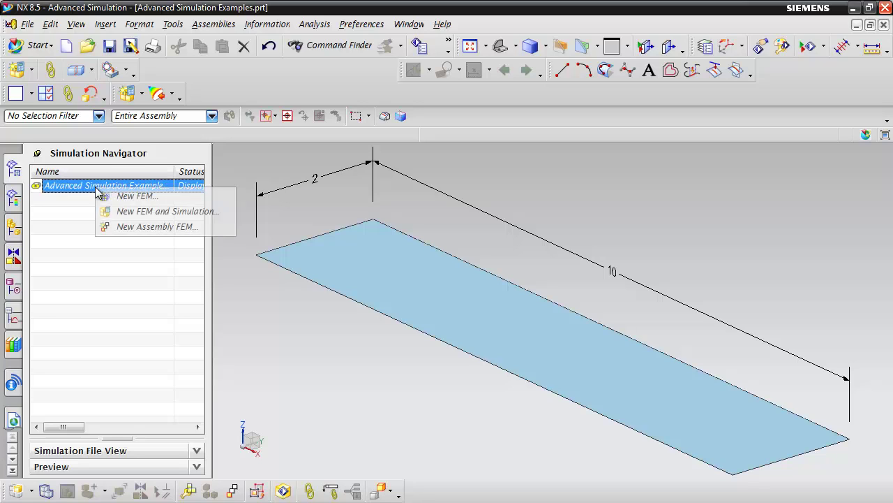
pyautogui.click(131, 211)
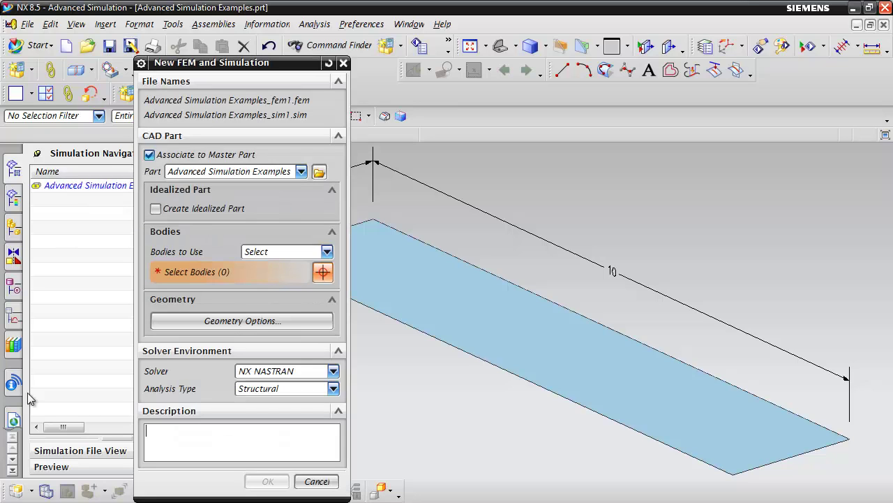
pyautogui.moveTo(212, 64); pyautogui.dragTo(203, 39)
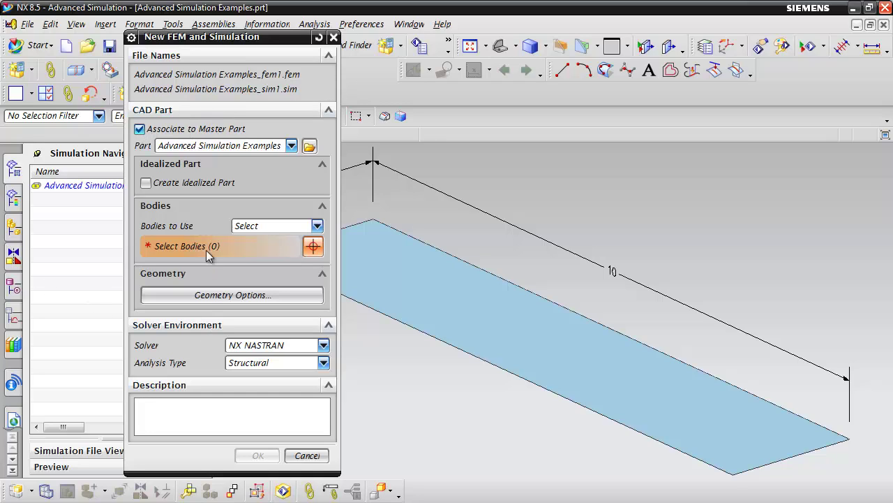
pyautogui.click(266, 227)
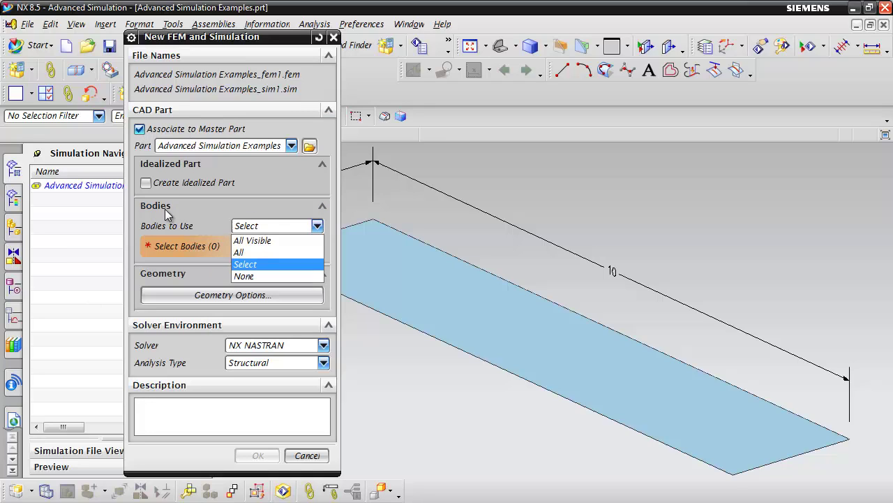
pyautogui.click(246, 265)
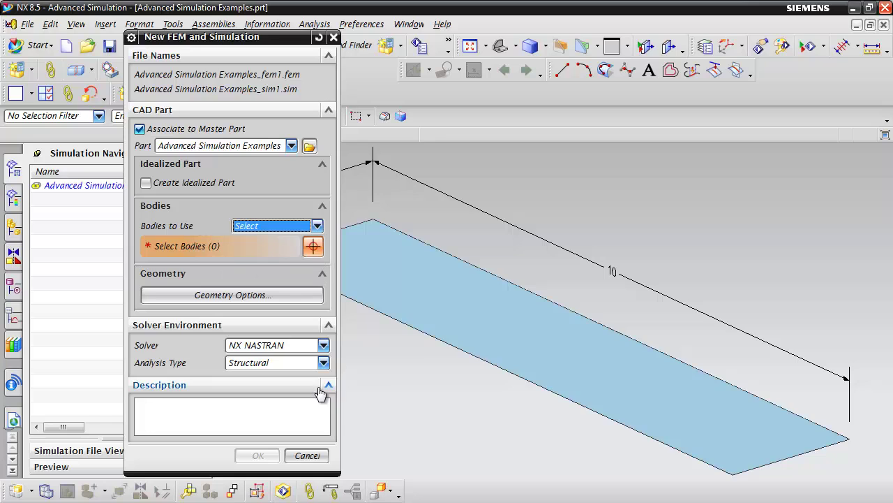
pyautogui.click(426, 284)
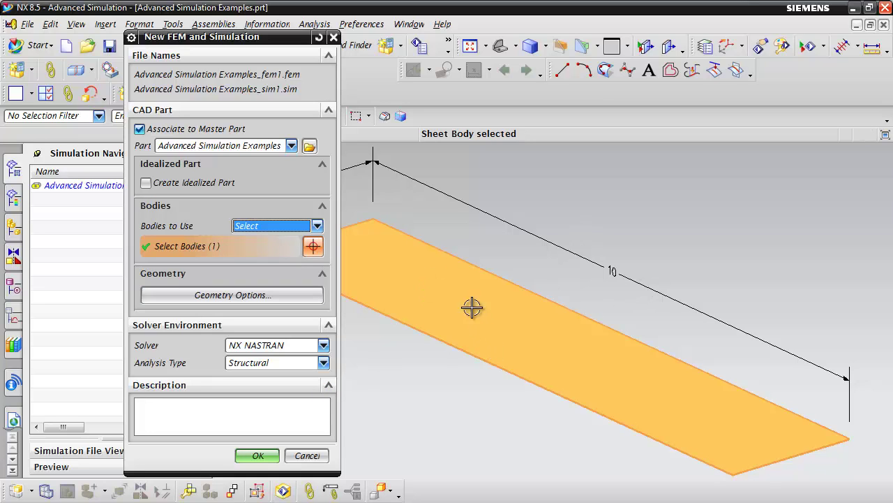
pyautogui.click(256, 462)
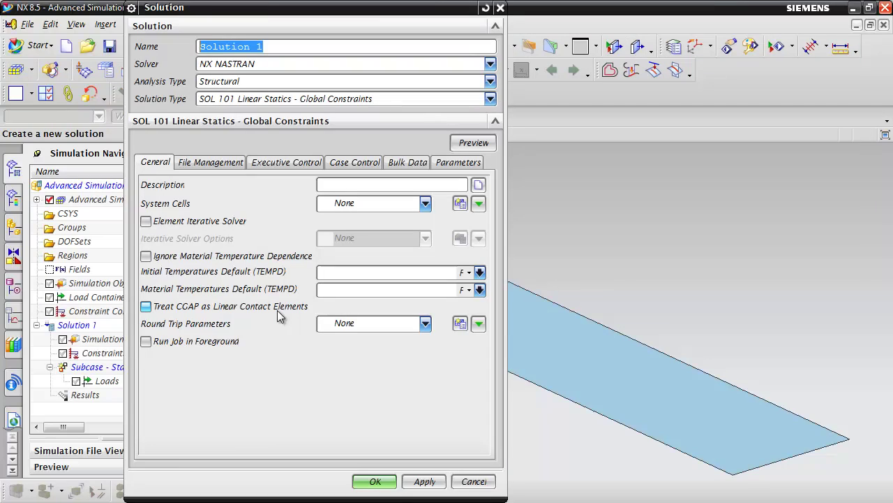
# - Create a SOL 101 Linear Statics - Global Constraints solution named "Shell Beam Analysis"
pyautogui.click(284, 46)
pyautogui.doubleClick(249, 46)
pyautogui.write('Sheel')
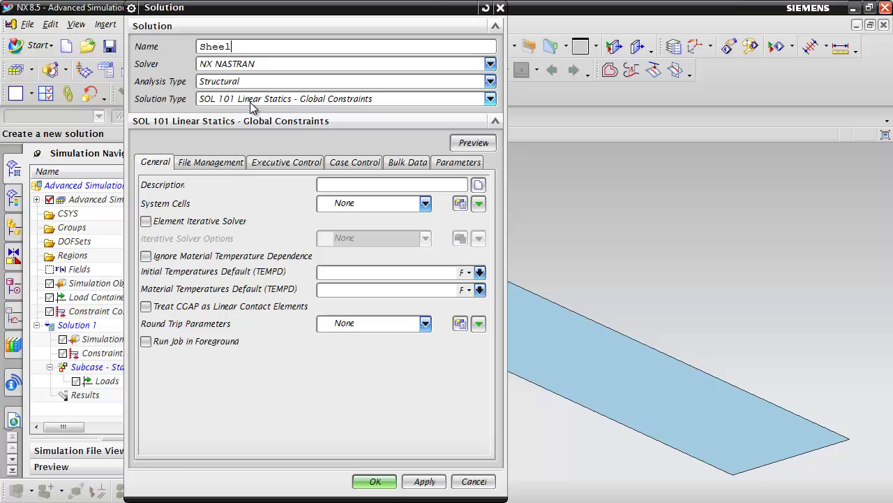
pyautogui.press('BackSpace')
pyautogui.press('BackSpace')
pyautogui.write('ll Beam Analysis')
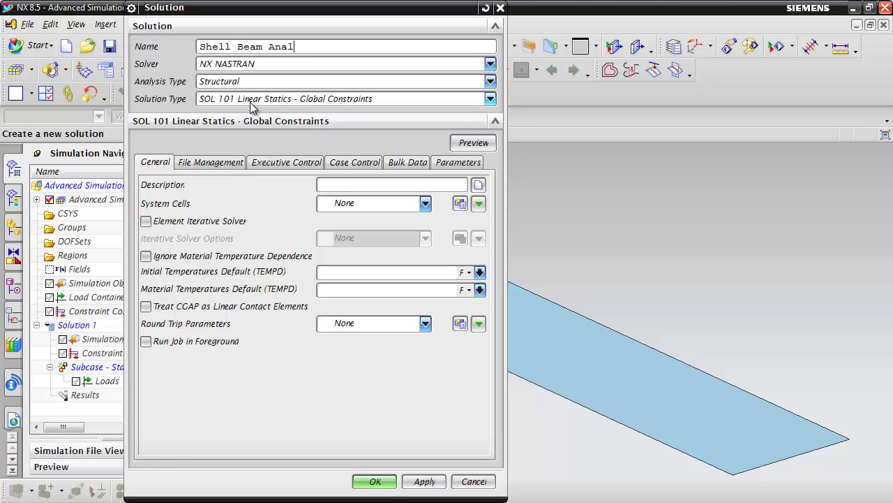
pyautogui.click(375, 481)
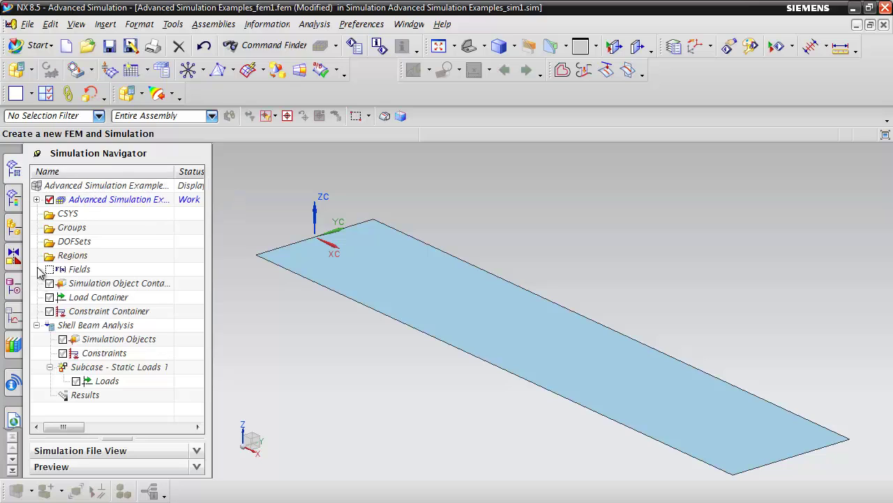
# - Open the FEM file Advanced Simulation Examples_fem1.fem and assign the library material AISI_Steel_1005 to the sheet body
pyautogui.click(120, 326)
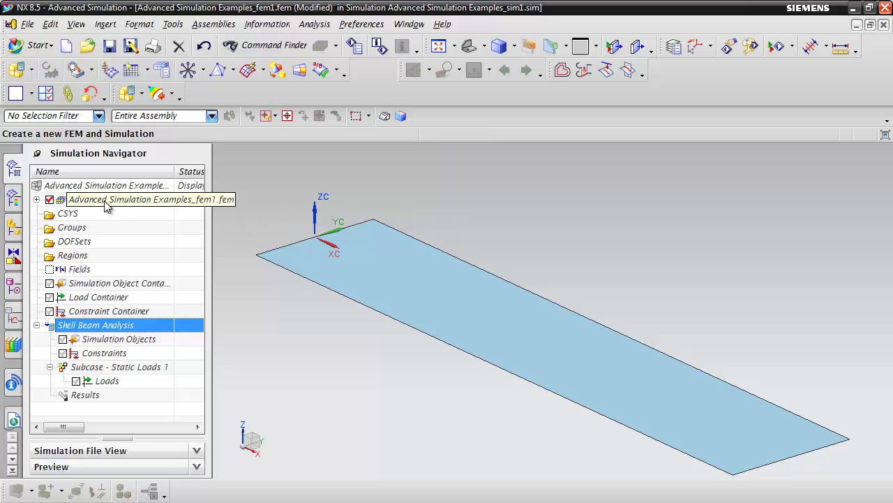
pyautogui.doubleClick(150, 202)
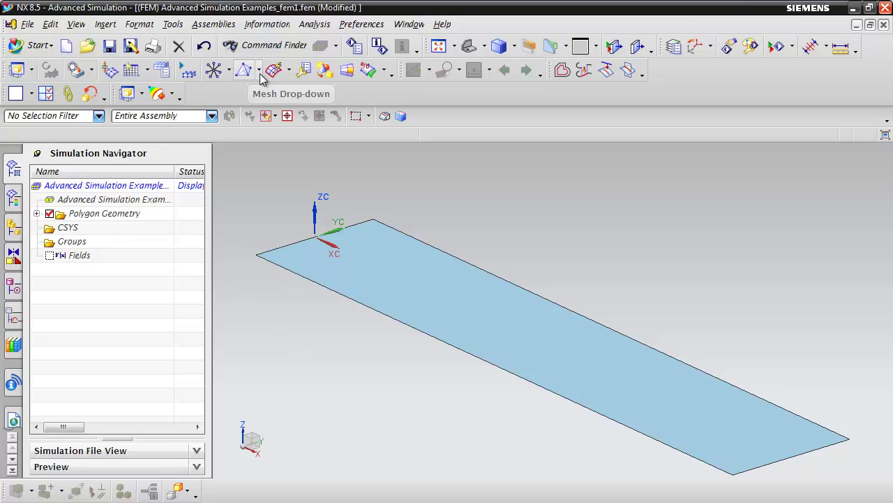
pyautogui.click(76, 70)
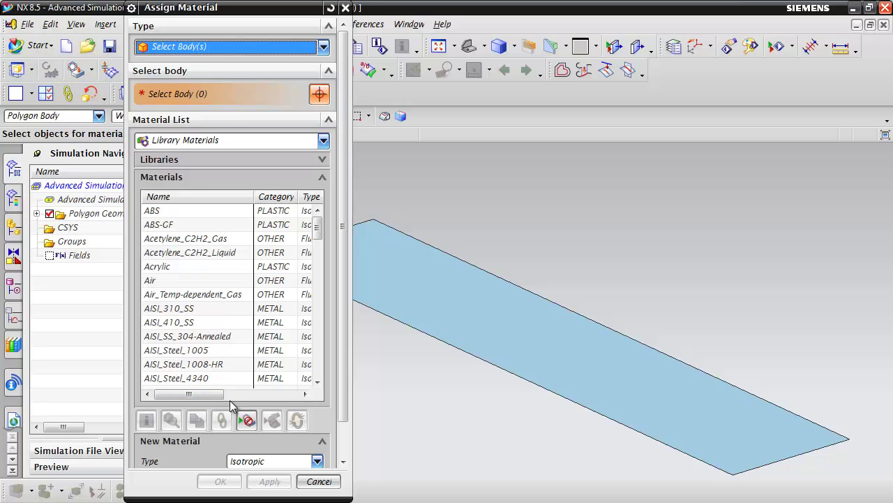
pyautogui.click(418, 296)
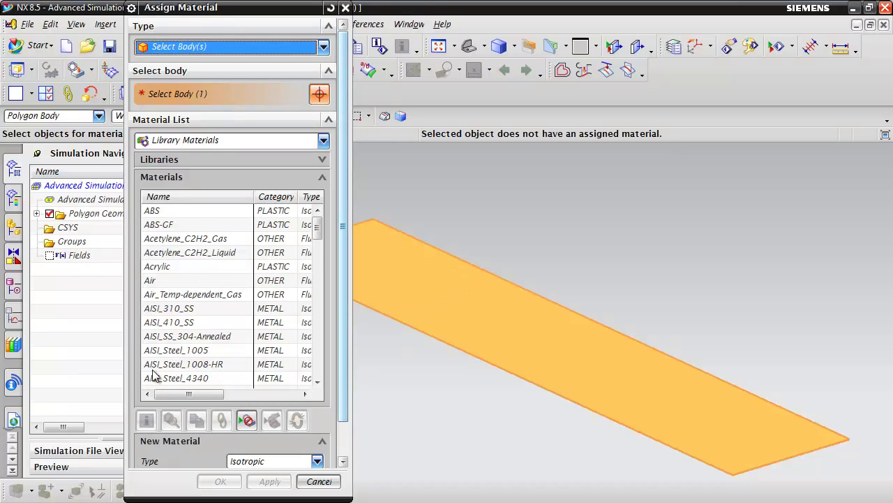
pyautogui.scroll(-1, 166, 377)
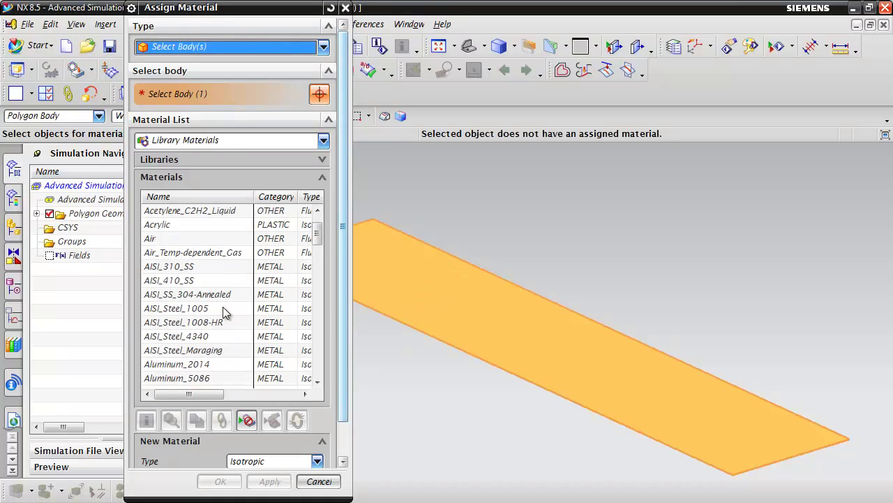
pyautogui.click(175, 310)
pyautogui.click(226, 488)
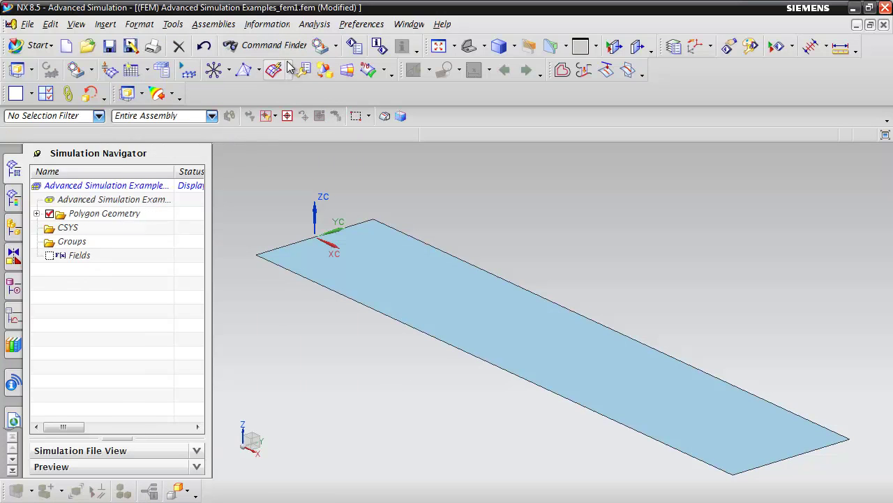
# - Mesh the sheet body with a 2D mesh of CQUAD4 elements, 1 in element size, using the Paver method
pyautogui.click(259, 71)
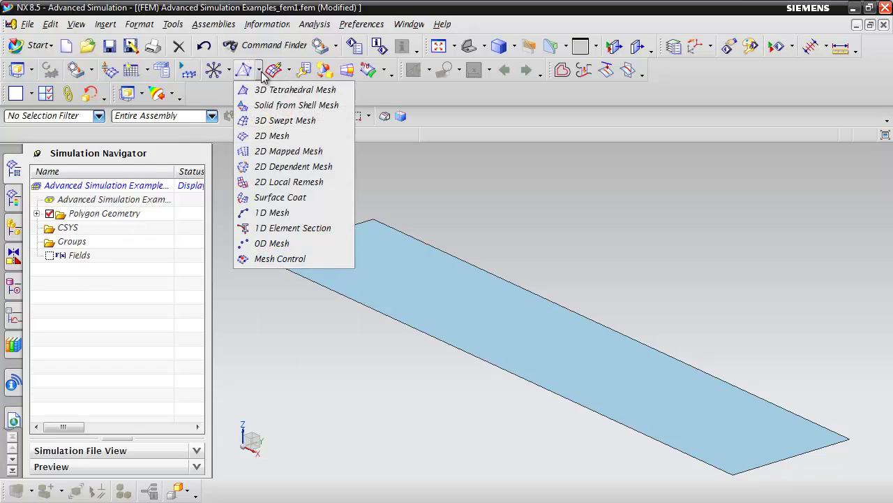
pyautogui.click(271, 136)
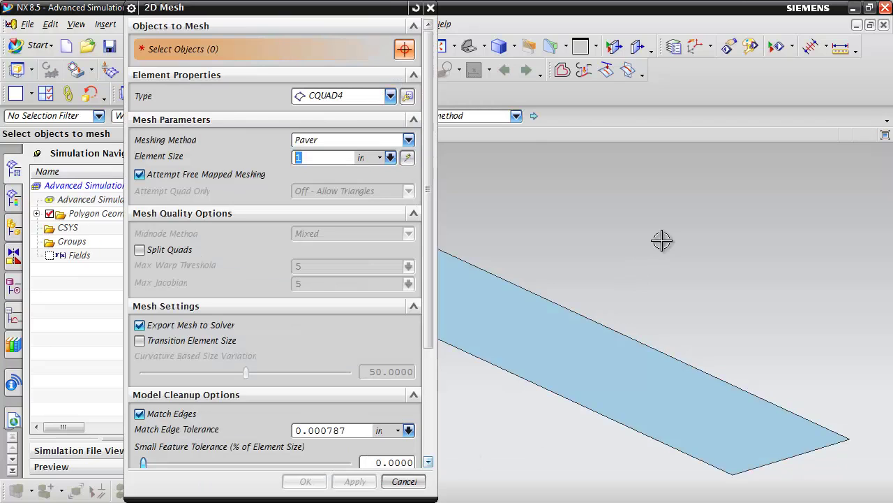
pyautogui.moveTo(274, 8); pyautogui.dragTo(219, 151)
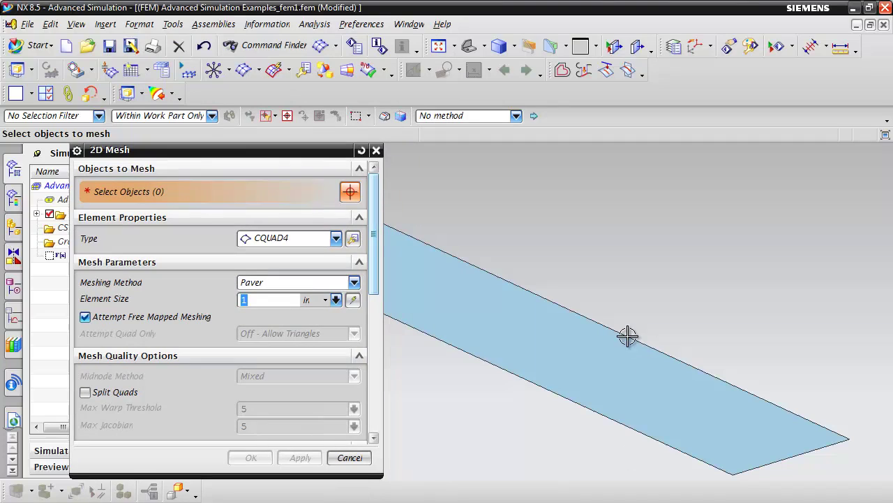
pyautogui.click(481, 297)
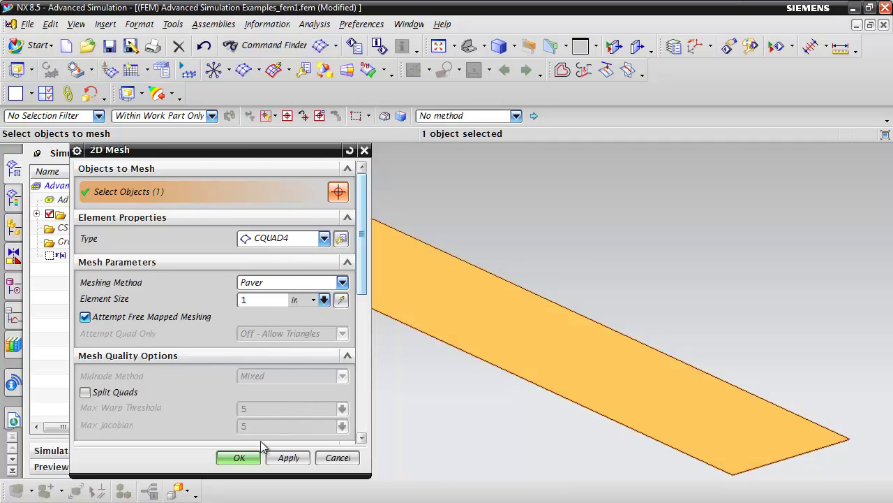
pyautogui.click(240, 458)
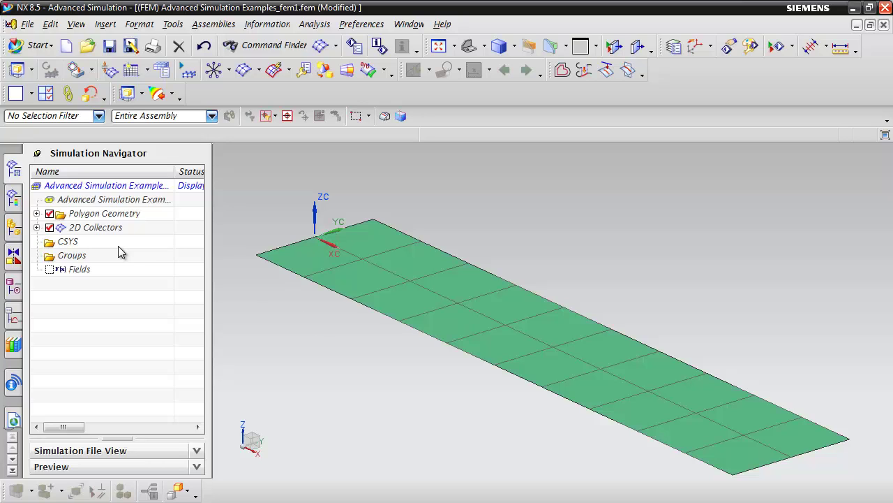
# - Enter a default thickness in the PSHELL1 property of the ThinShell(1) mesh collector
pyautogui.click(37, 228)
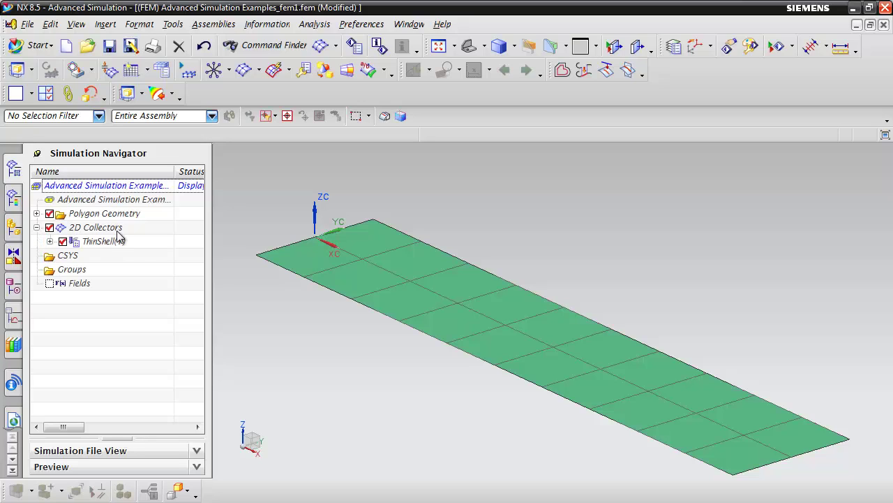
pyautogui.click(100, 242)
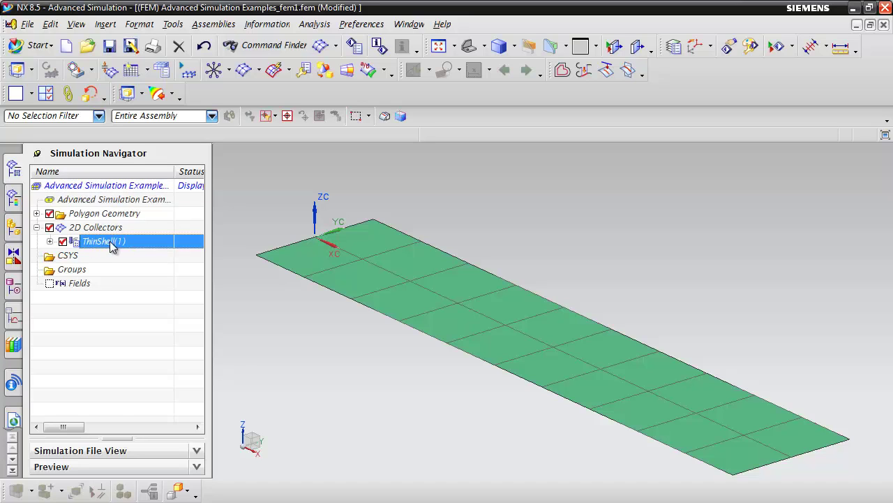
pyautogui.rightClick(110, 247)
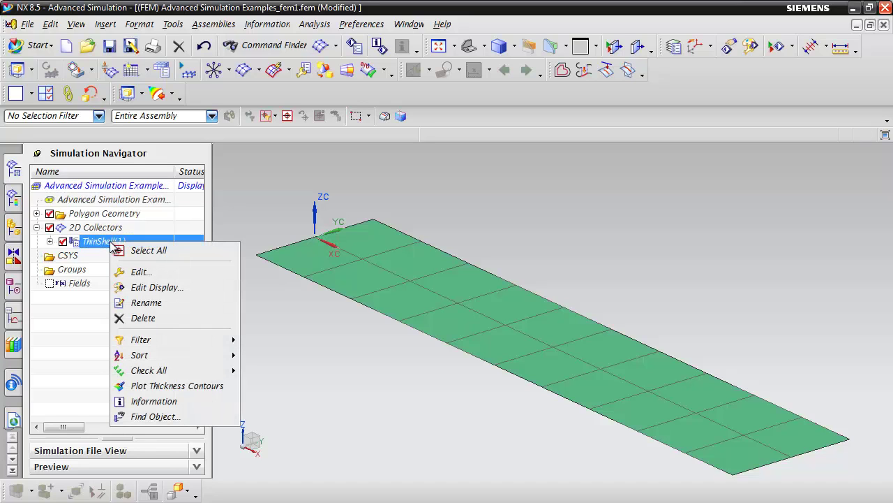
pyautogui.click(142, 272)
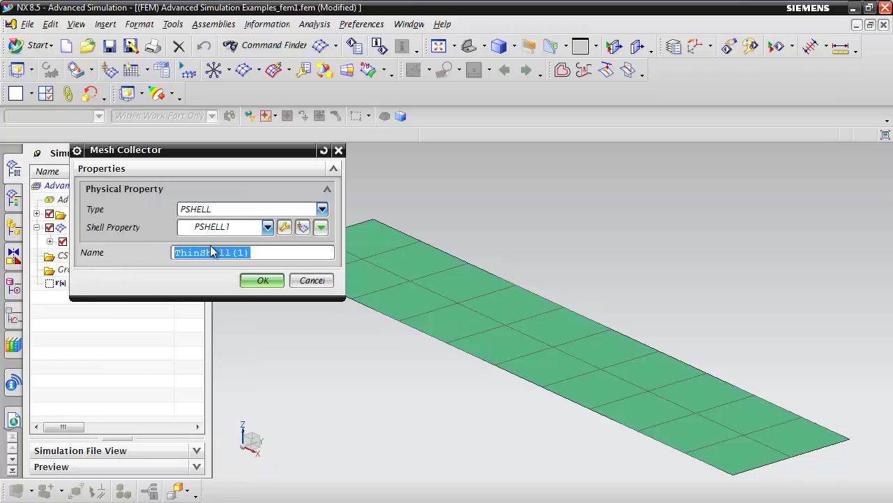
pyautogui.click(284, 227)
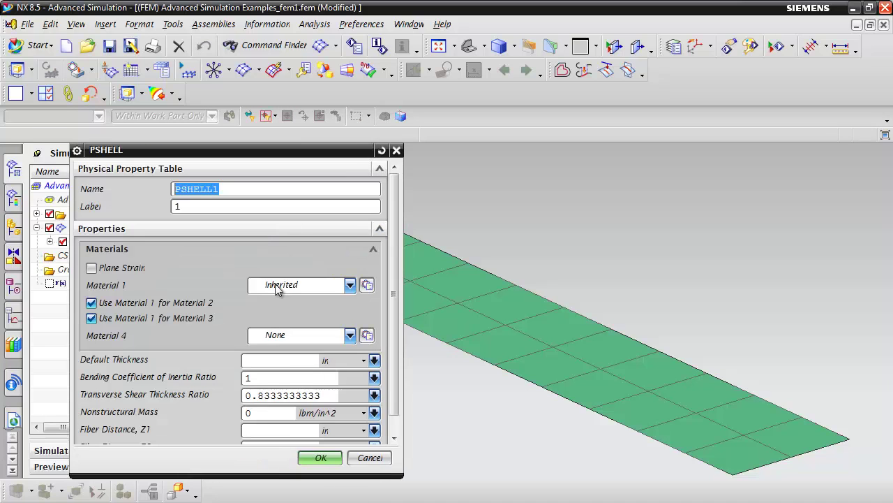
pyautogui.click(288, 358)
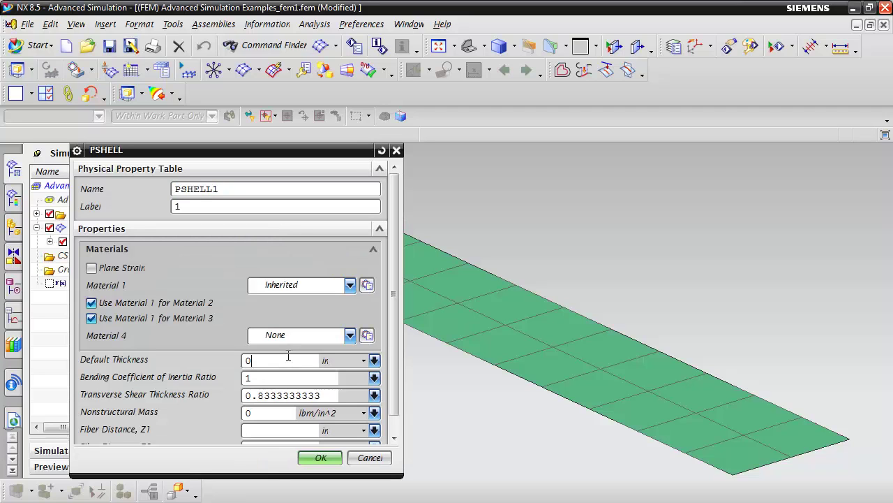
pyautogui.click(323, 458)
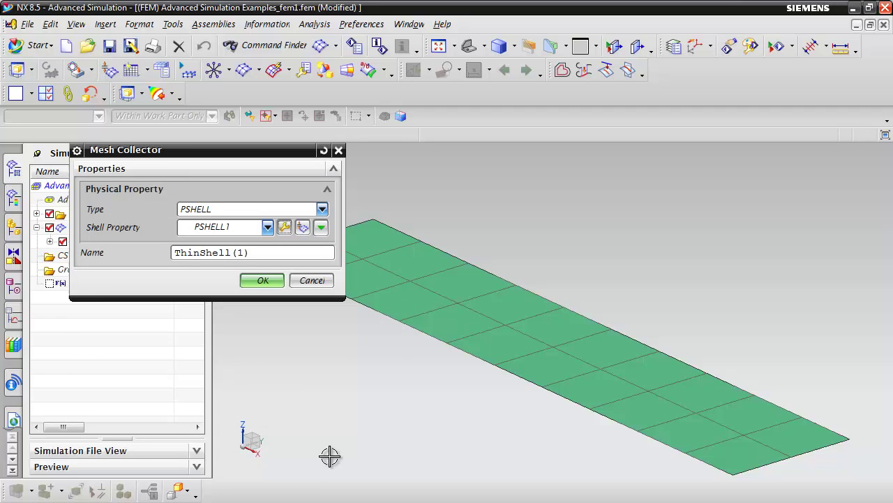
pyautogui.click(263, 279)
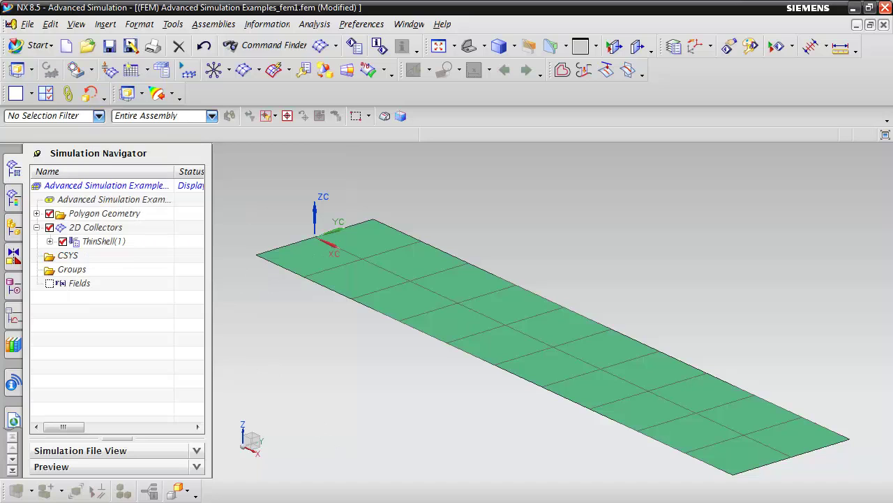
# - Turn on the Element Thickness and Offset display for the ThinShell(1) mesh collector
pyautogui.click(106, 243)
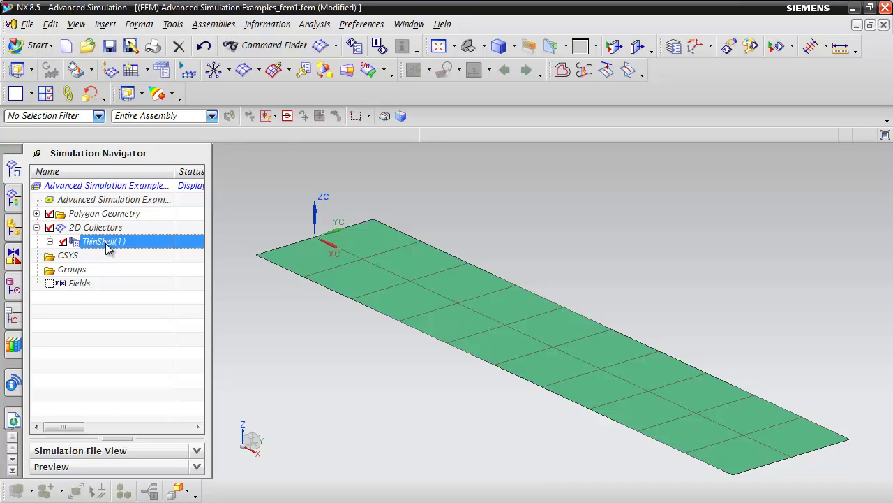
pyautogui.rightClick(105, 243)
pyautogui.click(147, 291)
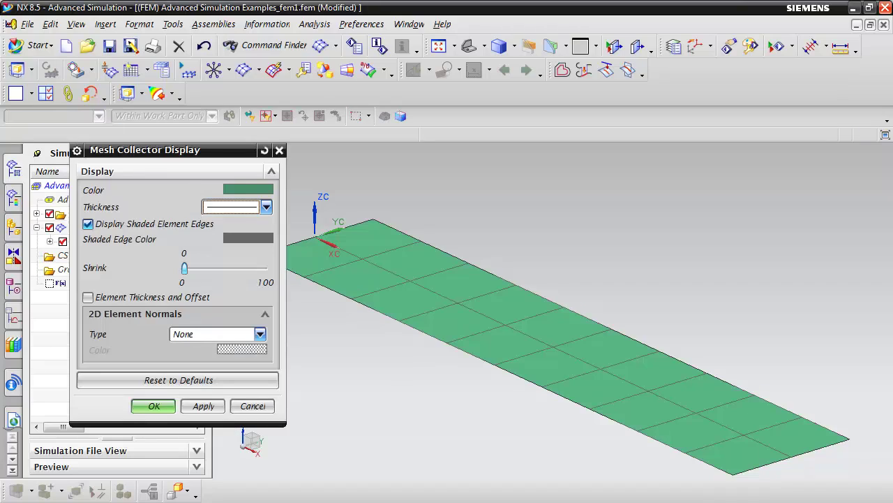
pyautogui.click(90, 297)
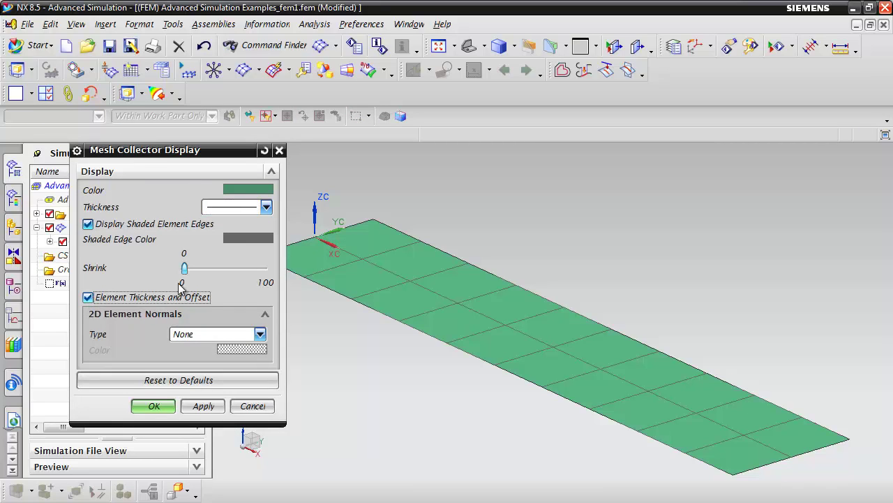
pyautogui.click(153, 407)
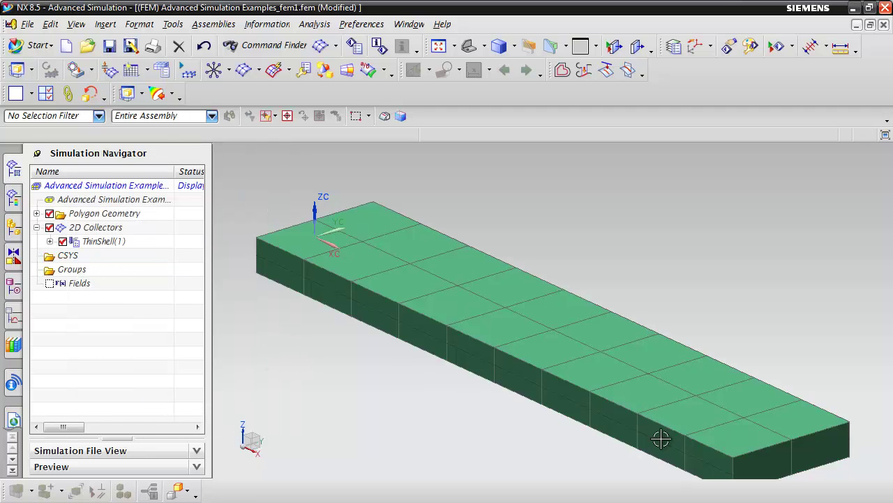
pyautogui.scroll(-1, 346, 192)
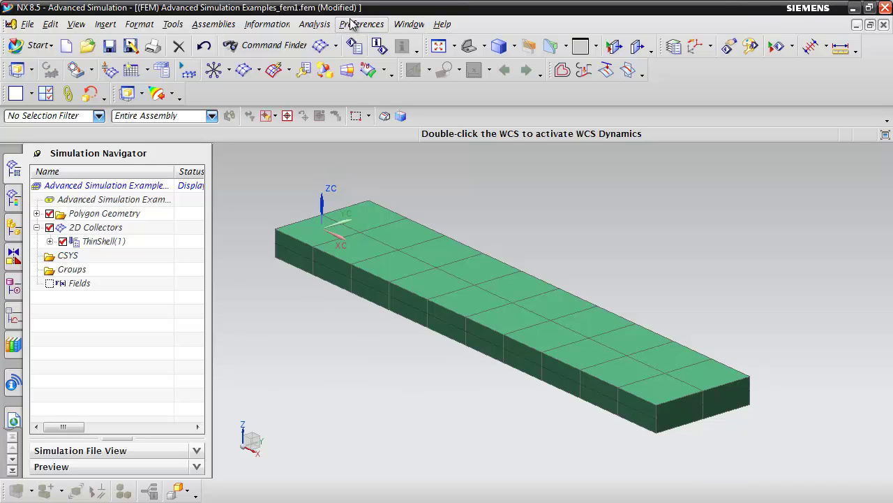
# - Switch to the simulation file and apply a User Defined Constraint with DOF3 fixed to the beam's short edge at the coordinate origin
pyautogui.click(409, 25)
pyautogui.click(493, 117)
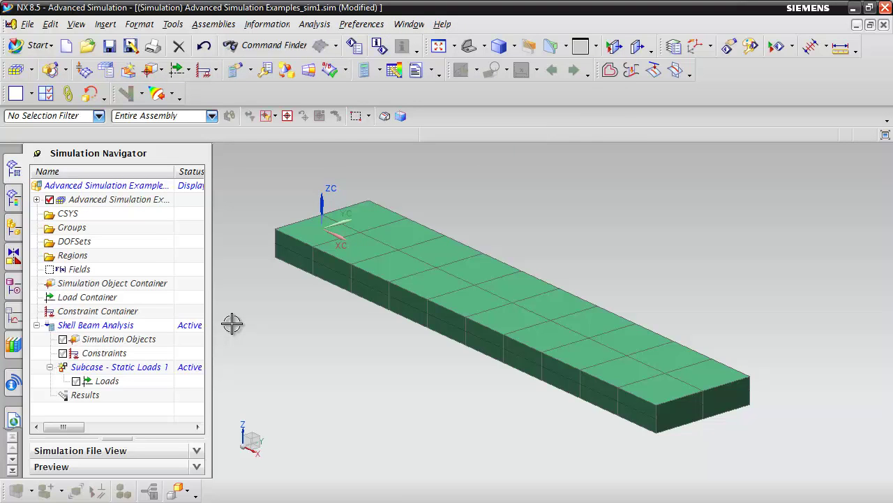
pyautogui.click(216, 73)
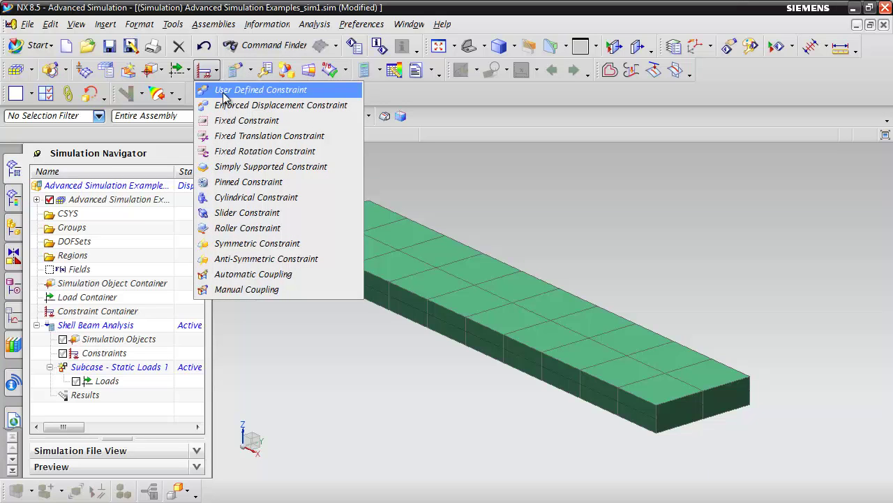
pyautogui.click(252, 90)
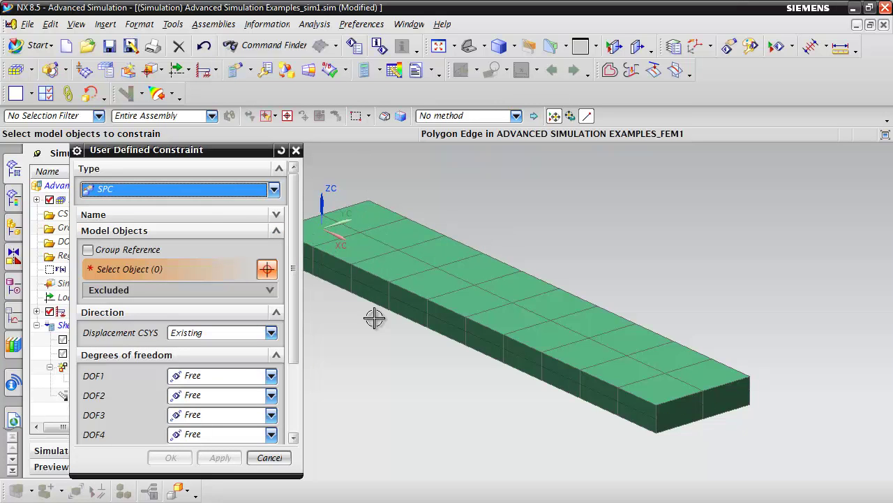
pyautogui.scroll(-1, 814, 334)
pyautogui.moveTo(492, 346); pyautogui.dragTo(467, 363, button='middle')
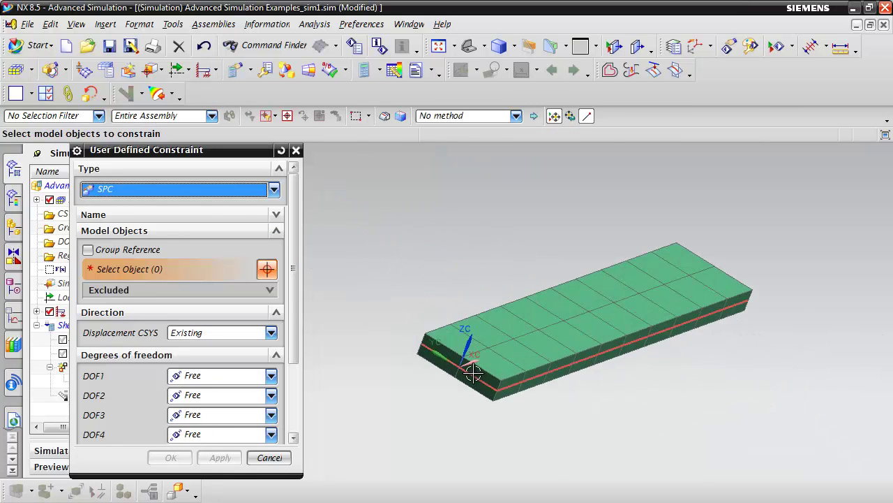
pyautogui.click(467, 375)
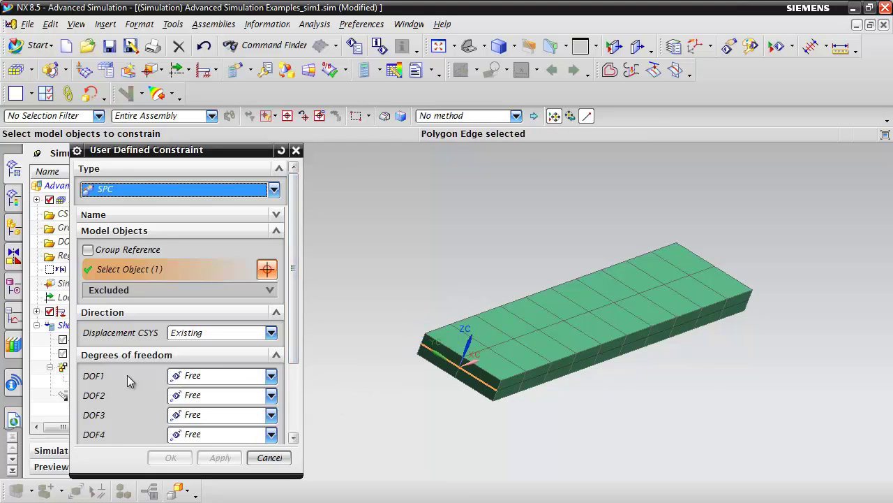
pyautogui.click(239, 414)
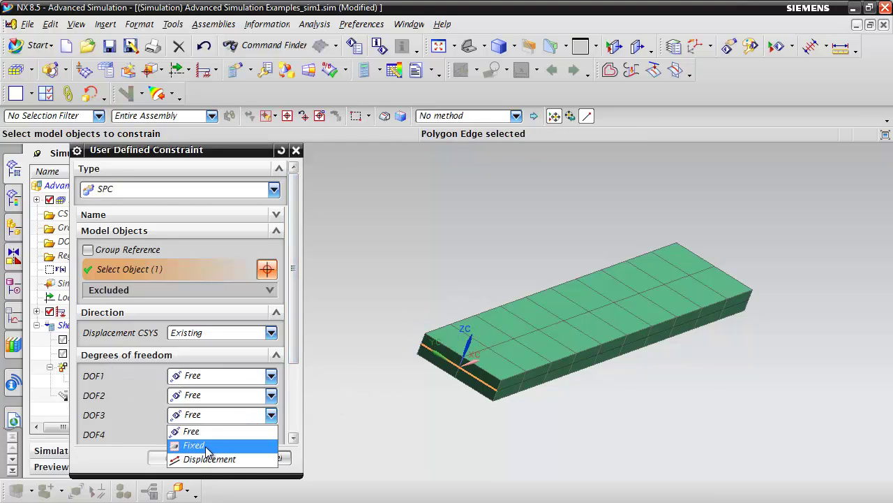
pyautogui.click(199, 445)
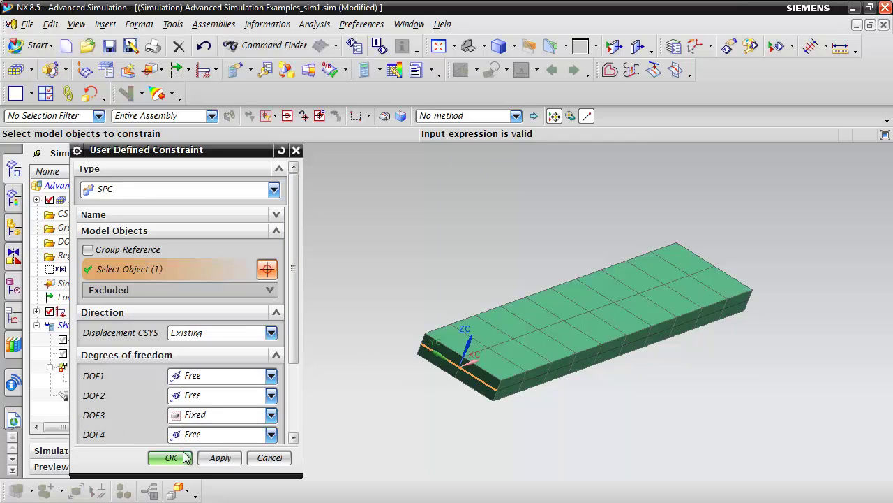
pyautogui.click(222, 458)
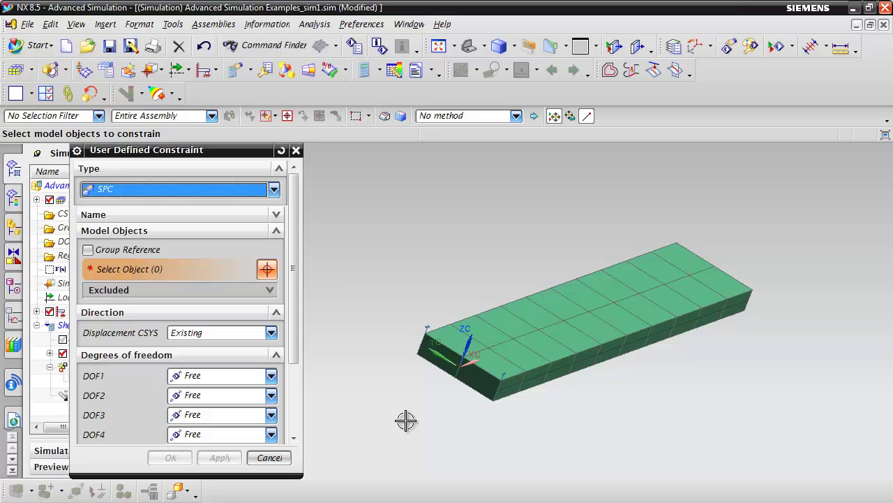
# - Apply a User Defined Constraint with DOF1 and DOF5 fixed to the short edge at the beam's far end
pyautogui.moveTo(407, 419); pyautogui.dragTo(329, 396, button='middle')
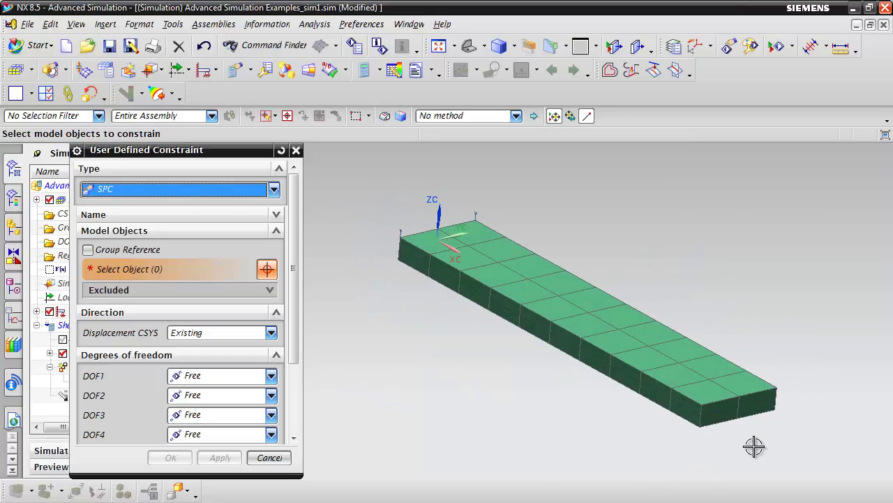
pyautogui.click(753, 407)
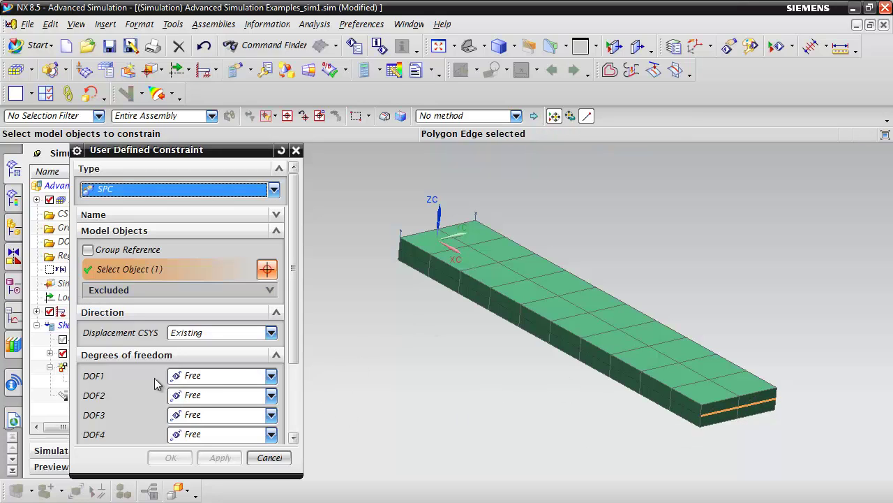
pyautogui.moveTo(293, 319); pyautogui.dragTo(291, 378)
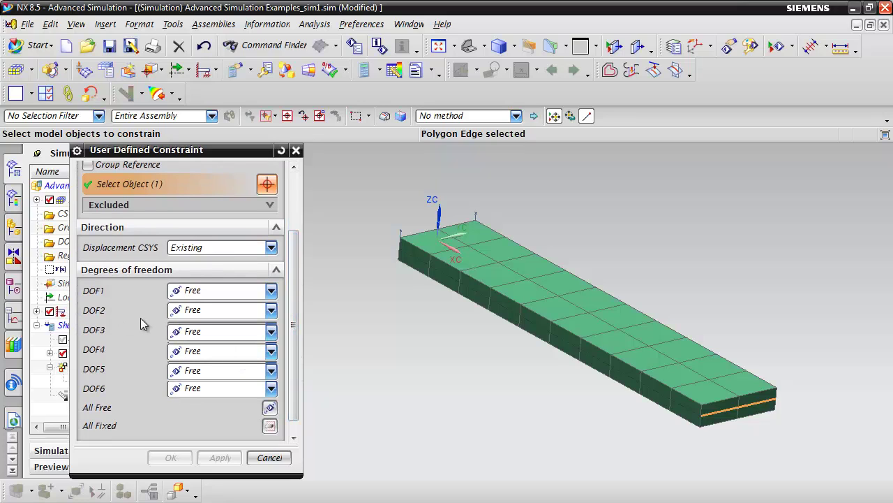
pyautogui.click(207, 292)
pyautogui.click(206, 324)
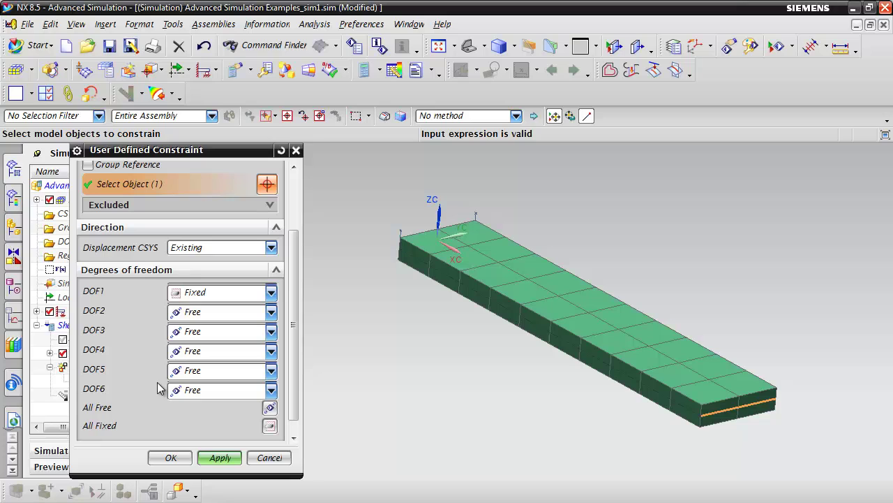
pyautogui.click(210, 375)
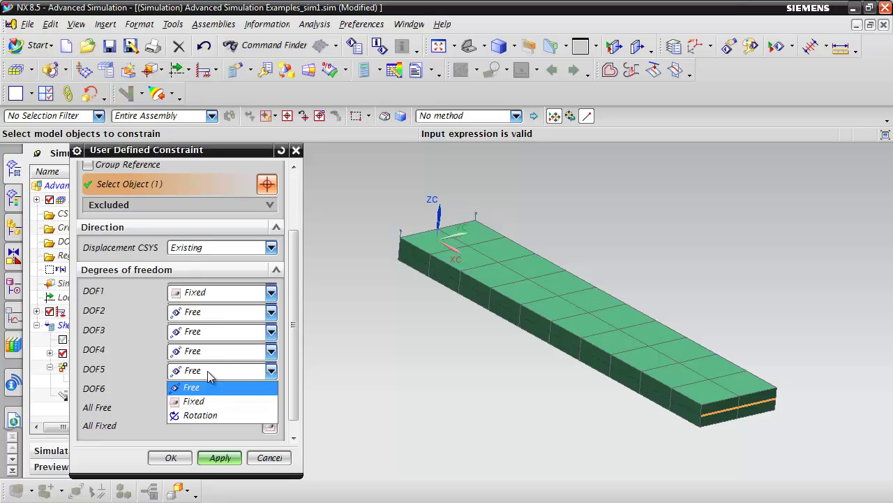
pyautogui.click(213, 401)
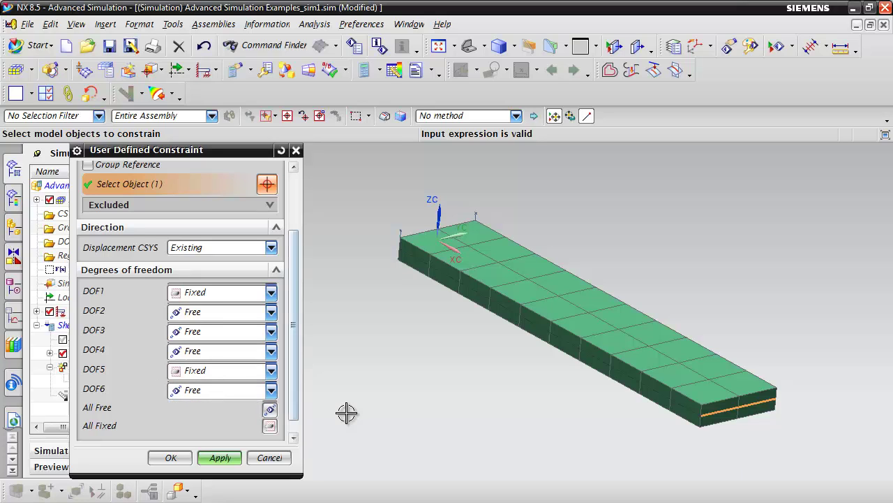
pyautogui.click(217, 459)
# - Constrain one corner vertex of the beam's far end with DOF2 fixed and close the User Defined Constraint
pyautogui.moveTo(510, 407); pyautogui.dragTo(443, 415, button='middle')
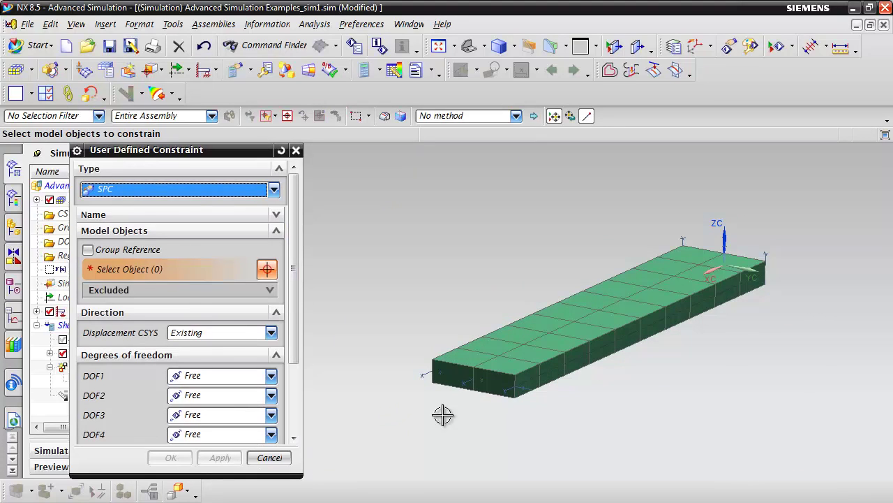
pyautogui.scroll(1, 495, 437)
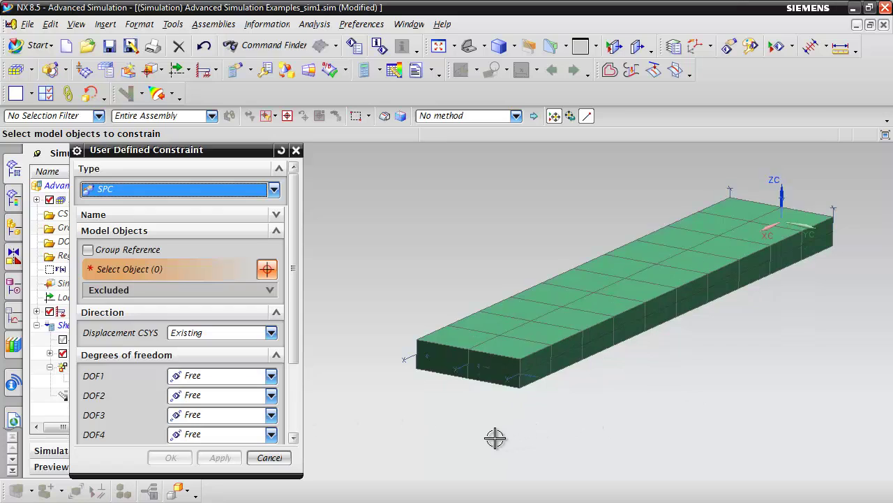
pyautogui.scroll(1, 494, 437)
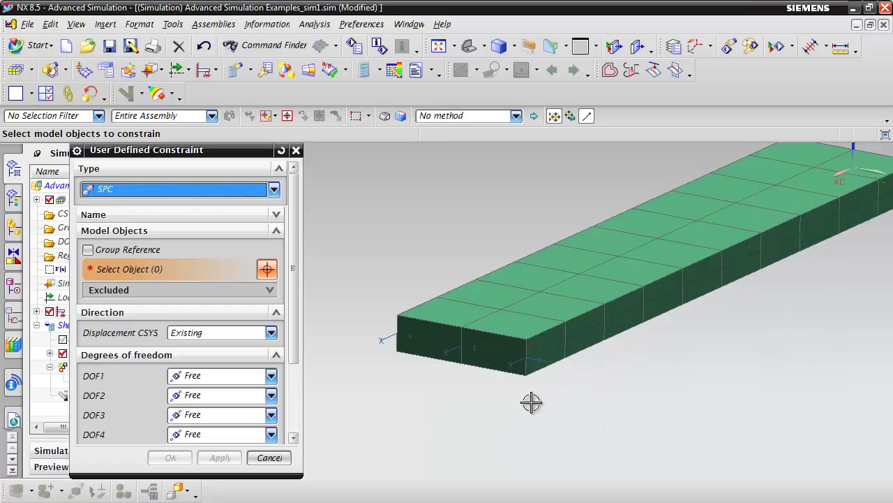
pyautogui.click(527, 358)
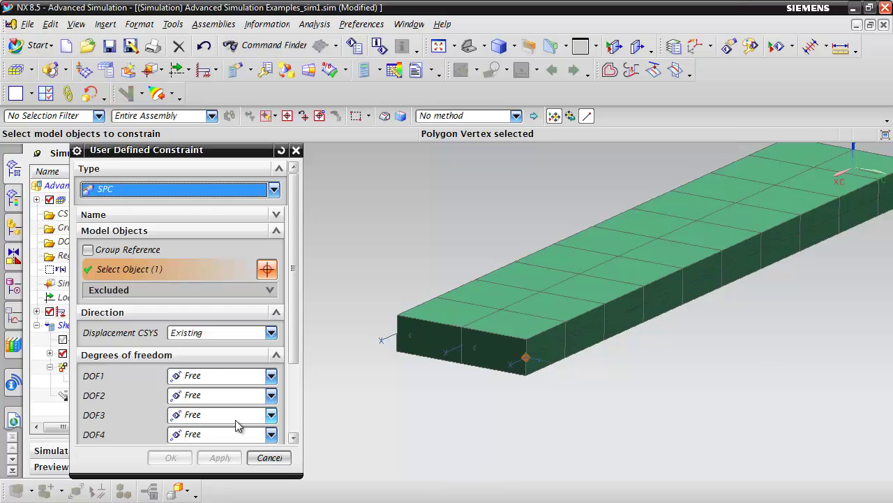
pyautogui.click(204, 402)
pyautogui.click(193, 424)
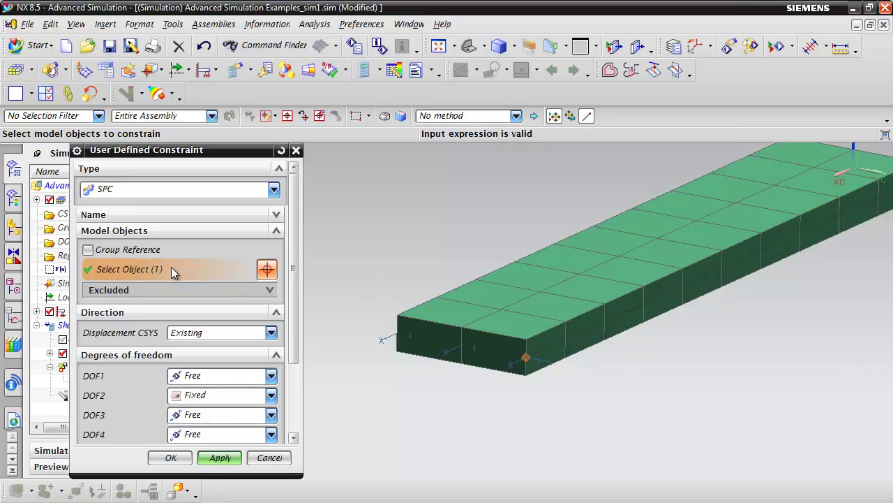
pyautogui.click(171, 457)
# - Apply a normal pressure load of 10 lbf/in^2 (psi) to the sheet body's face
pyautogui.scroll(-3, 310, 367)
pyautogui.moveTo(309, 367); pyautogui.dragTo(379, 385, button='middle')
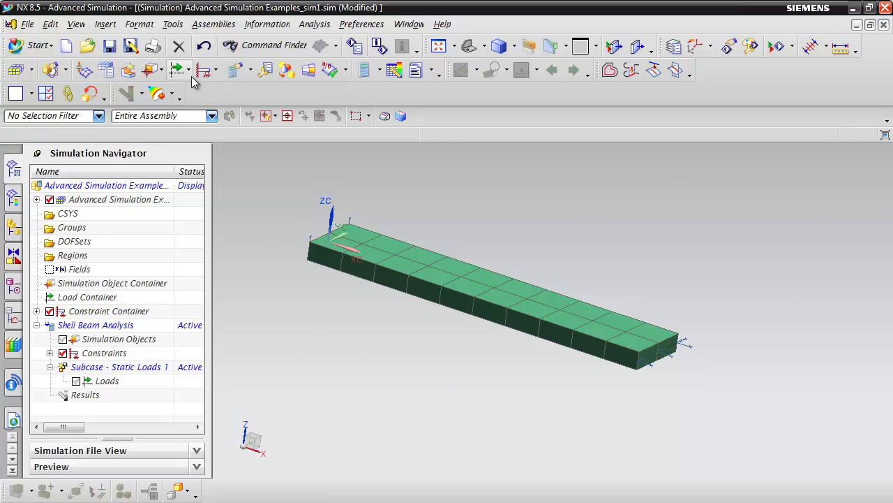
pyautogui.click(188, 70)
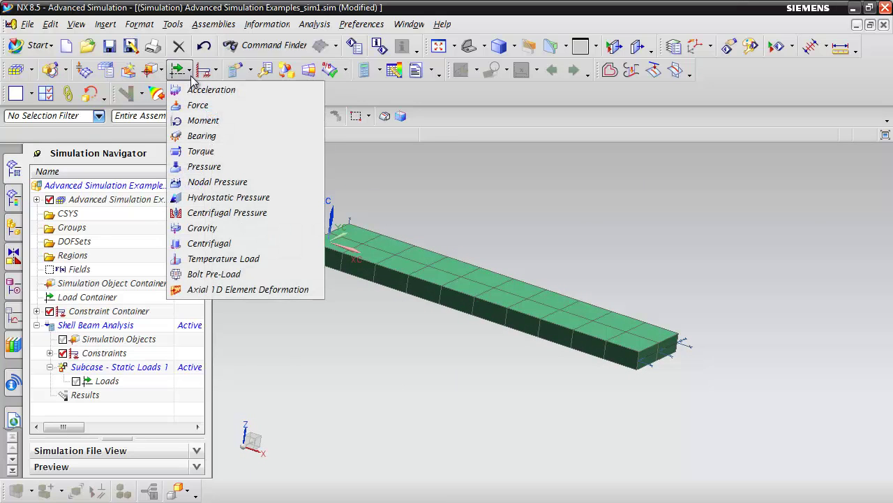
pyautogui.click(202, 170)
pyautogui.click(497, 311)
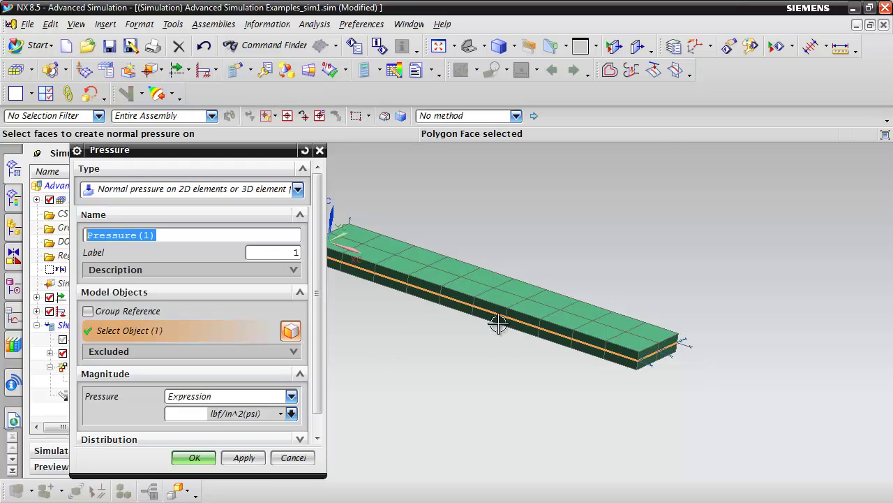
pyautogui.click(201, 414)
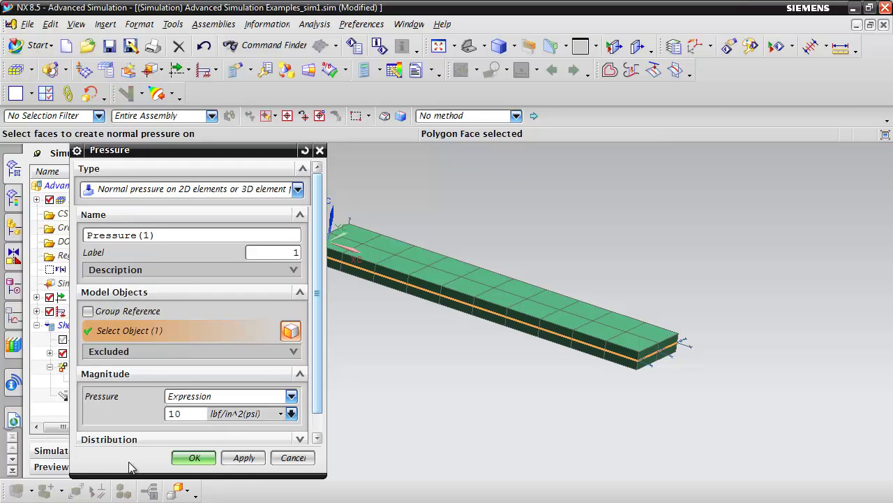
pyautogui.click(196, 459)
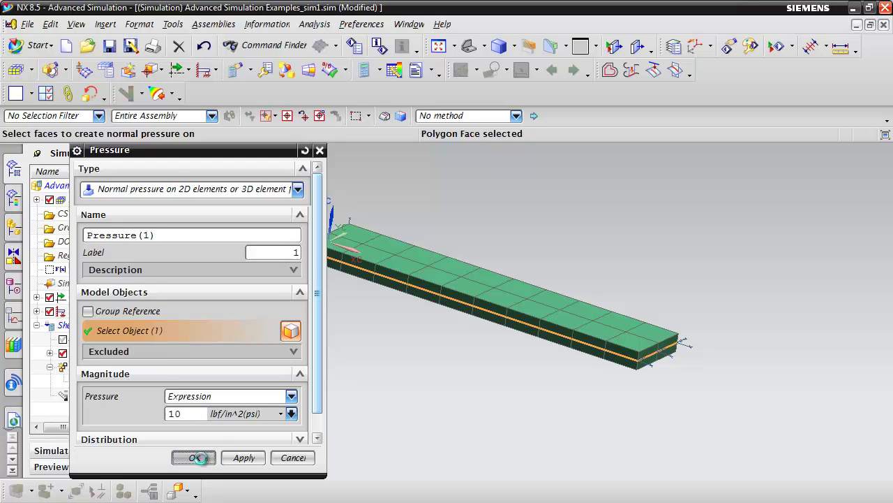
# - Examine the direction of the pressure load arrows on the beam from the side and from below
pyautogui.moveTo(326, 371); pyautogui.dragTo(332, 328, button='middle')
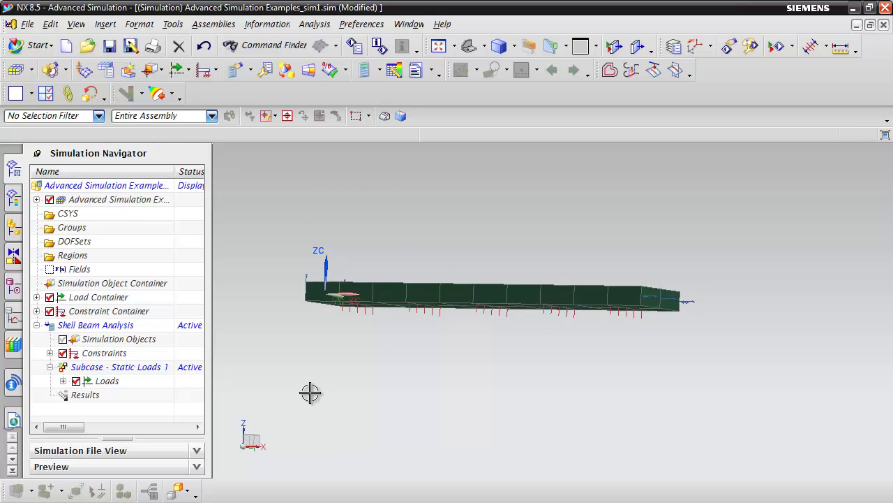
pyautogui.moveTo(309, 391)
pyautogui.mouseDown(button='middle')
pyautogui.moveTo(313, 371)
pyautogui.moveTo(324, 379)
pyautogui.moveTo(319, 404)
pyautogui.moveTo(341, 400)
pyautogui.moveTo(329, 383)
pyautogui.moveTo(331, 401)
pyautogui.moveTo(320, 405)
pyautogui.moveTo(315, 384)
pyautogui.moveTo(323, 388)
pyautogui.mouseUp(button='middle')
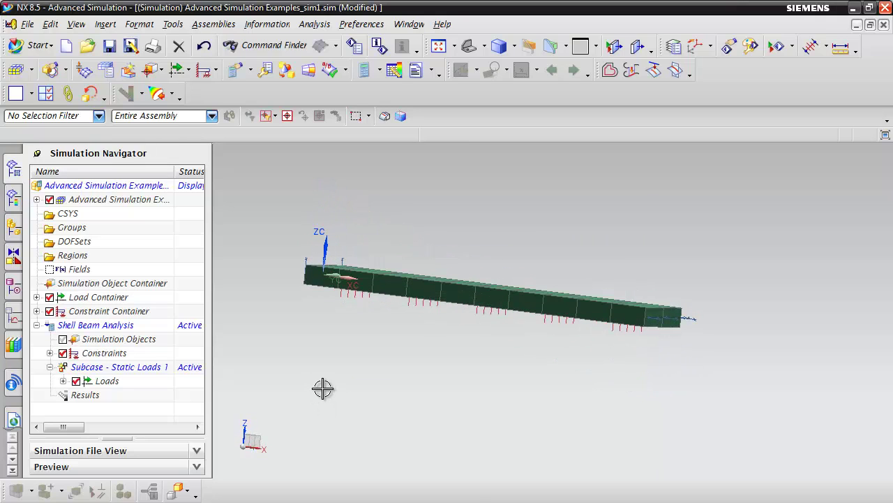
pyautogui.moveTo(378, 377); pyautogui.dragTo(387, 359, button='middle')
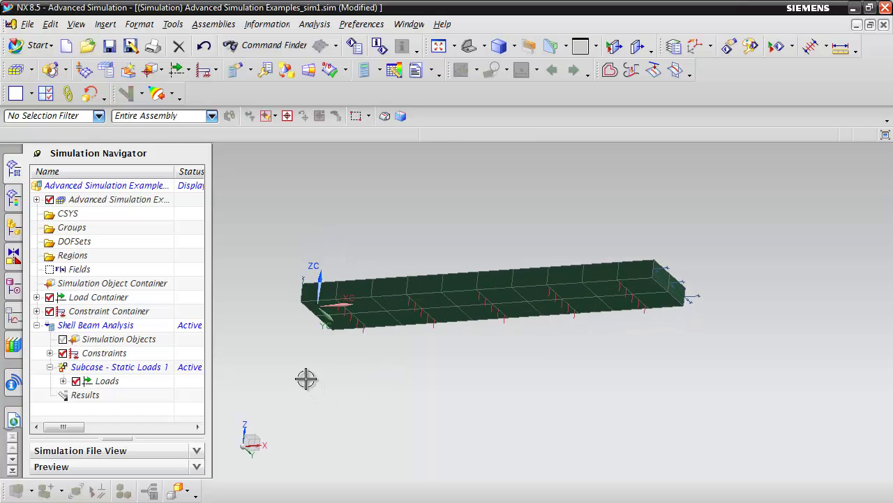
pyautogui.moveTo(324, 338)
pyautogui.mouseDown(button='middle')
pyautogui.moveTo(326, 364)
pyautogui.moveTo(325, 345)
pyautogui.mouseUp(button='middle')
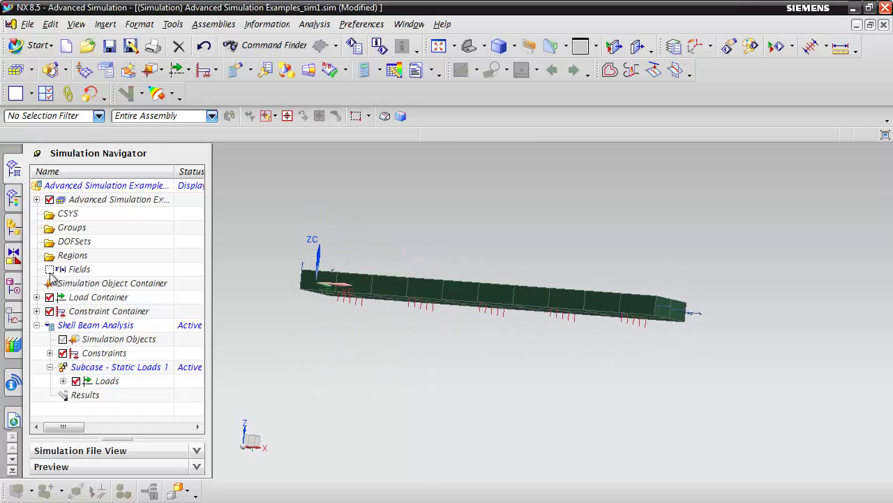
pyautogui.click(299, 277)
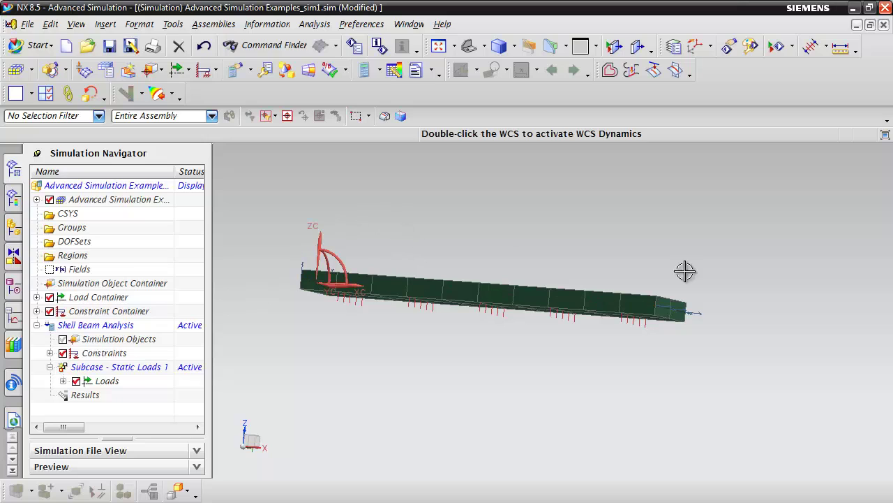
pyautogui.press('Escape')
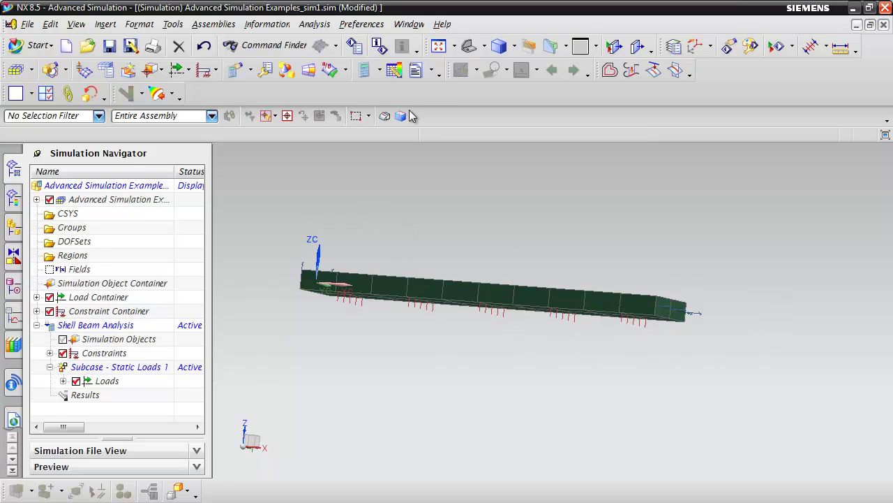
# - Solve the Shell Beam Analysis solution and follow the run in the Solution Monitor and Analysis Job Monitor
pyautogui.click(364, 69)
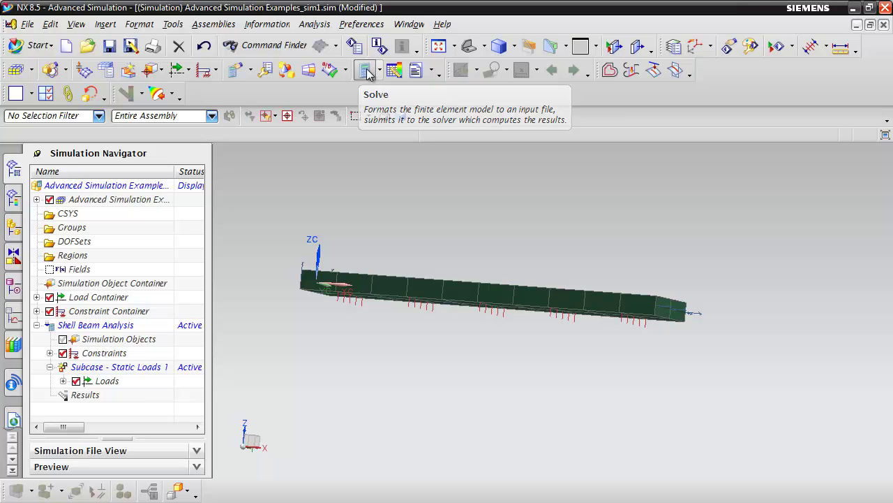
pyautogui.click(152, 276)
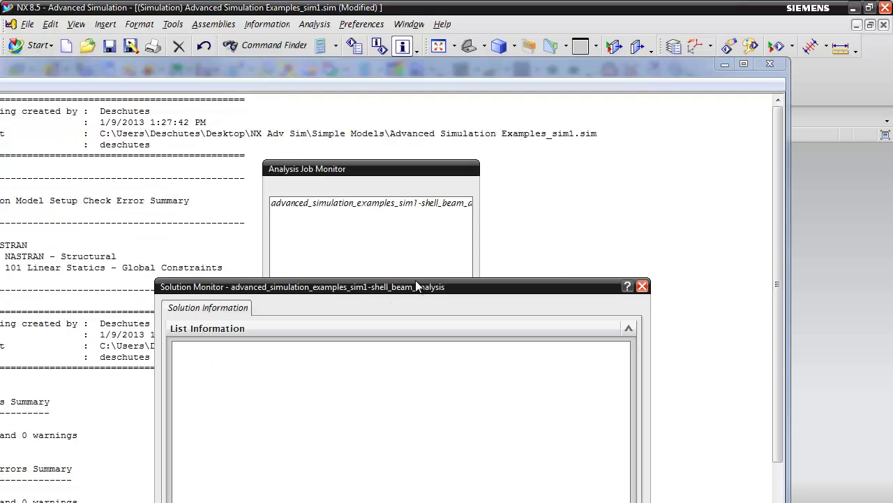
pyautogui.moveTo(415, 286); pyautogui.dragTo(393, 73)
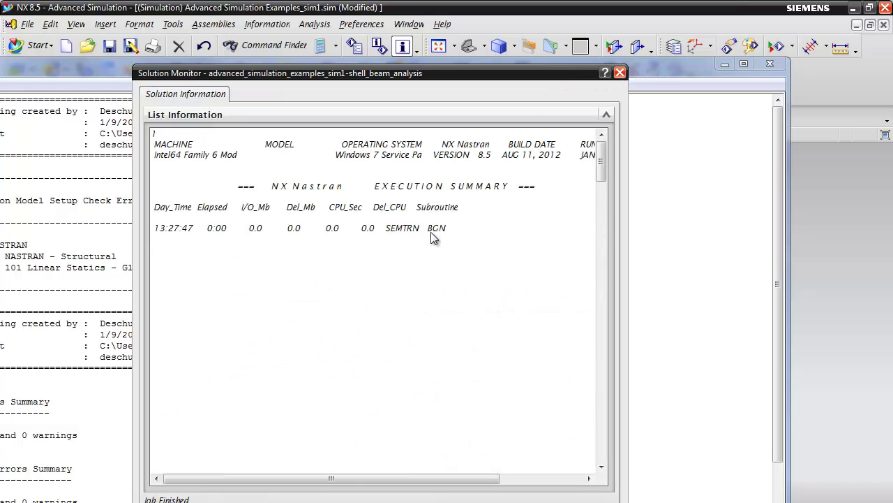
pyautogui.moveTo(560, 79); pyautogui.dragTo(510, 217)
pyautogui.click(375, 174)
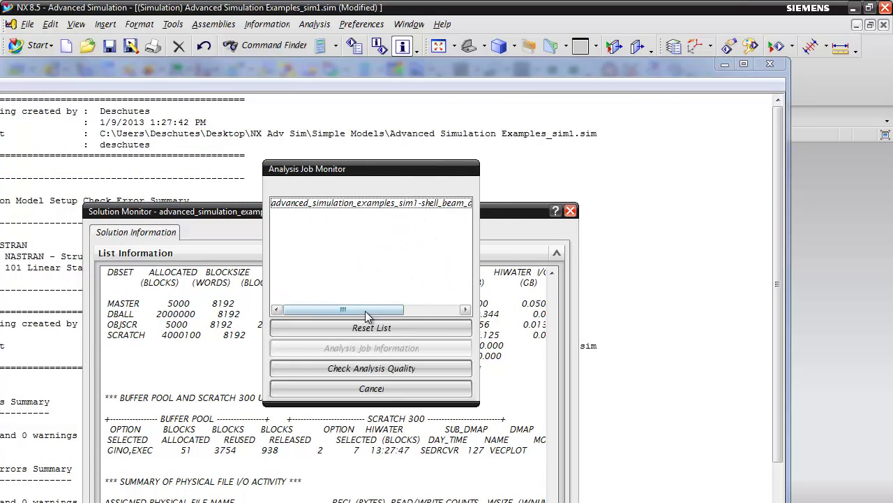
pyautogui.moveTo(389, 314); pyautogui.dragTo(357, 183)
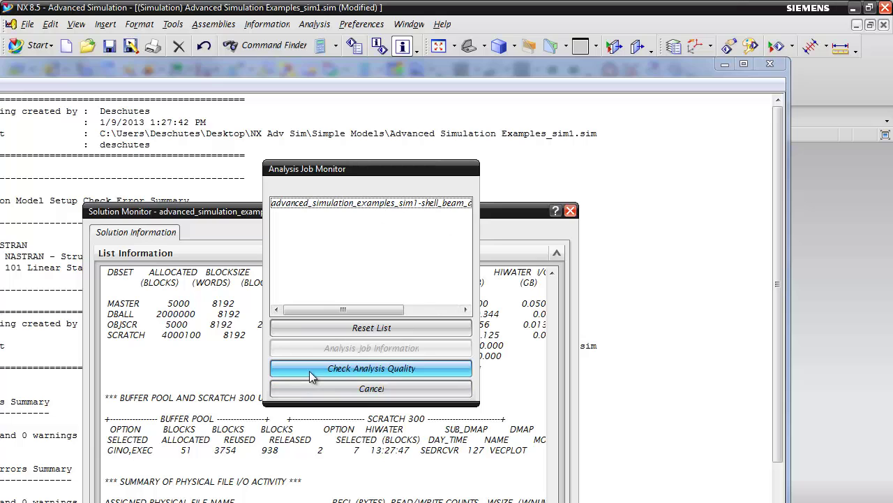
# - Close the Analysis Job Monitor, the Solution Monitor and the model setup check information window
pyautogui.click(380, 388)
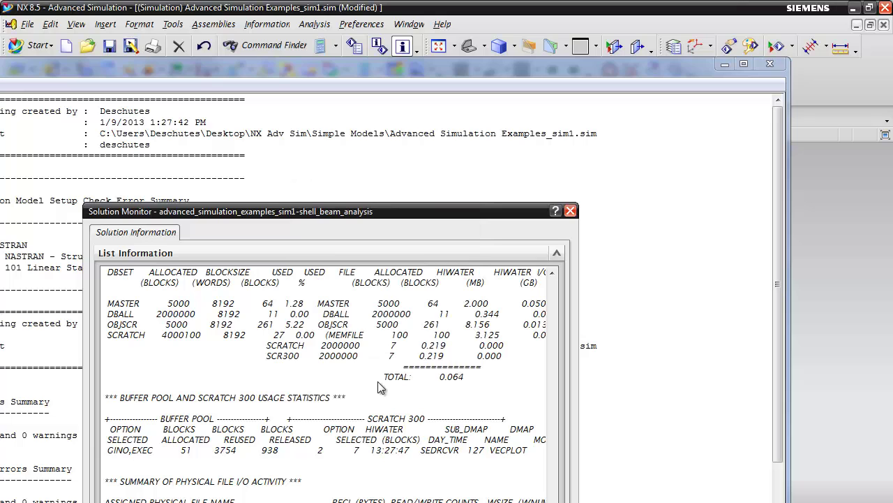
pyautogui.click(571, 211)
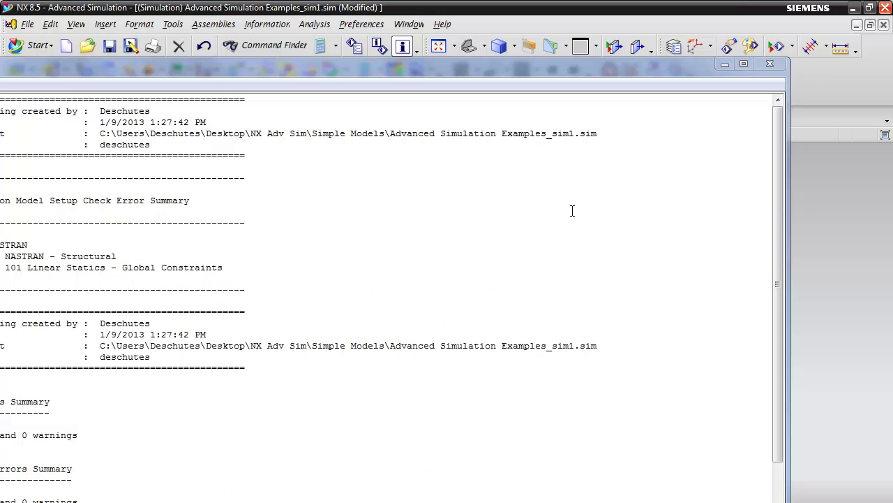
pyautogui.click(770, 63)
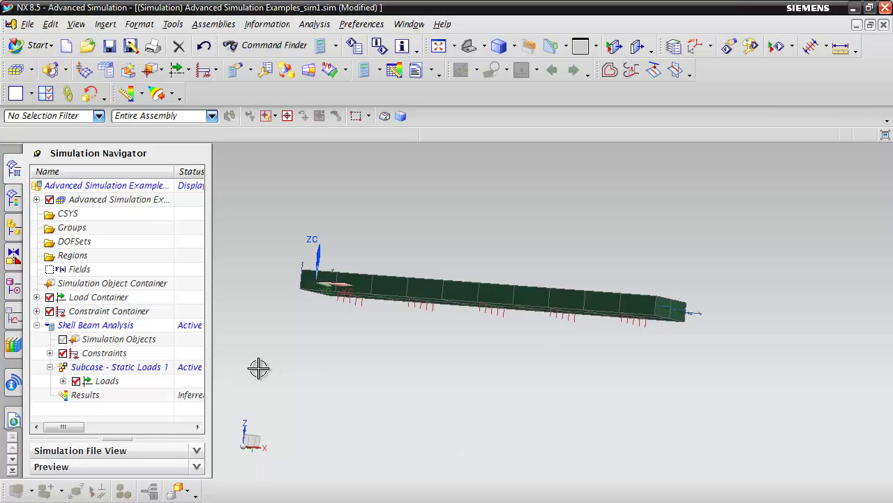
# - Open the Shell Beam Analysis results, plot the element-nodal Von-Mises stress and inspect the deformed beam from several angles
pyautogui.doubleClick(80, 396)
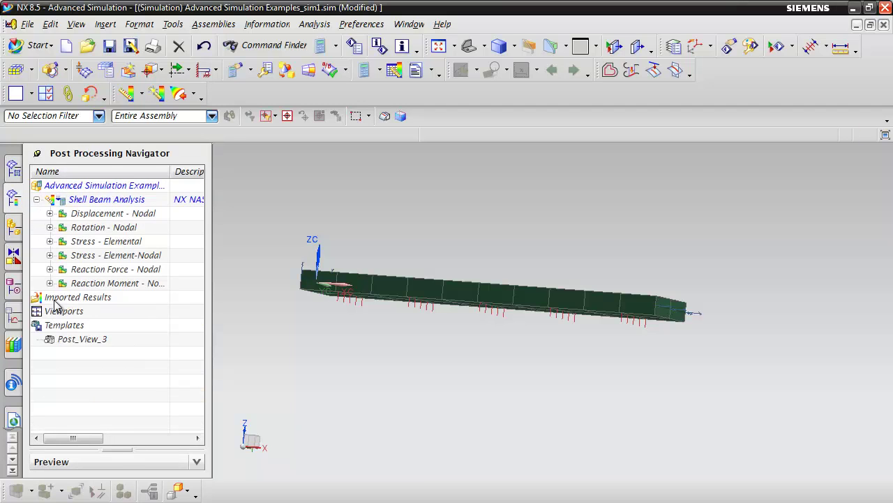
pyautogui.click(50, 254)
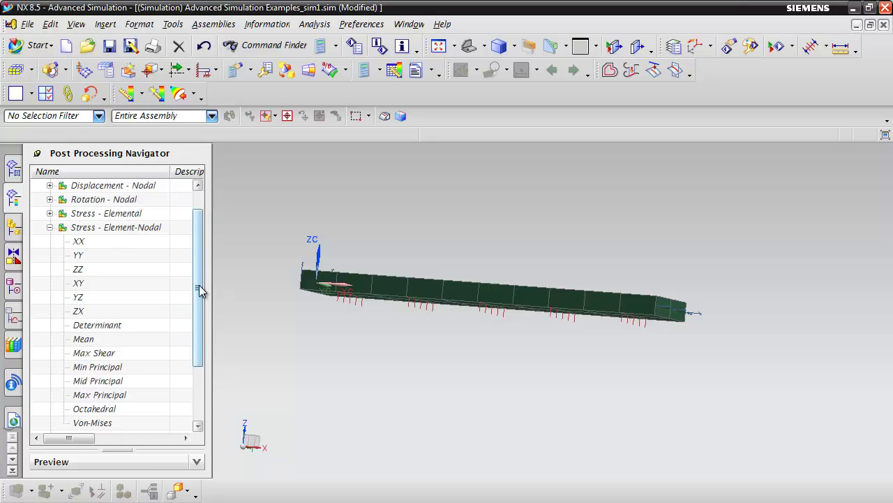
pyautogui.moveTo(200, 289); pyautogui.dragTo(199, 342)
pyautogui.click(95, 339)
pyautogui.doubleClick(95, 339)
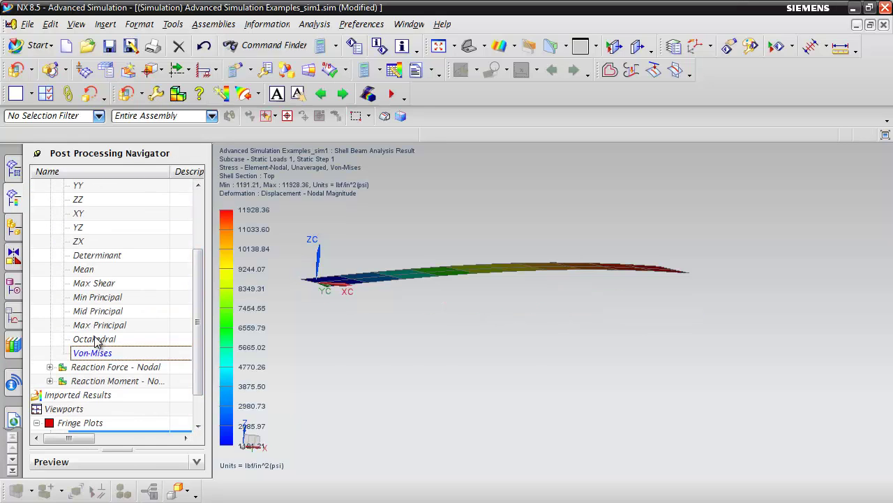
pyautogui.moveTo(590, 293); pyautogui.dragTo(444, 338, button='middle')
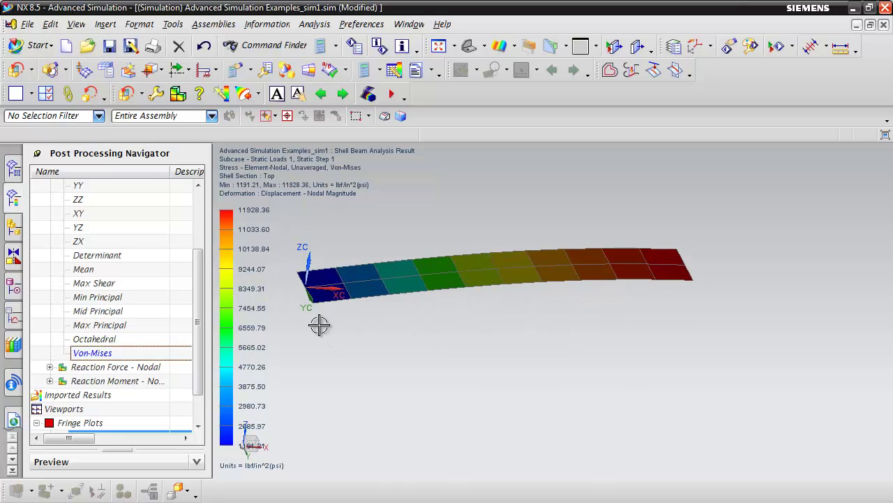
pyautogui.moveTo(319, 325); pyautogui.dragTo(337, 346, button='middle')
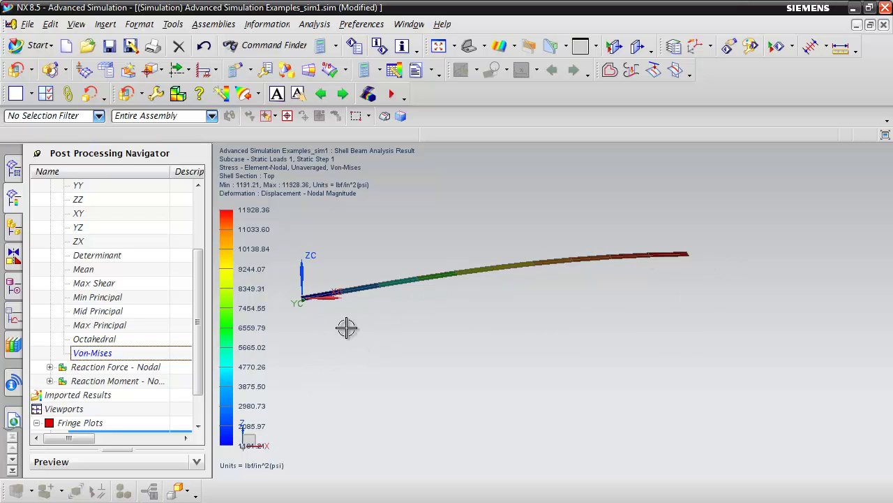
pyautogui.moveTo(628, 365); pyautogui.dragTo(604, 385, button='middle')
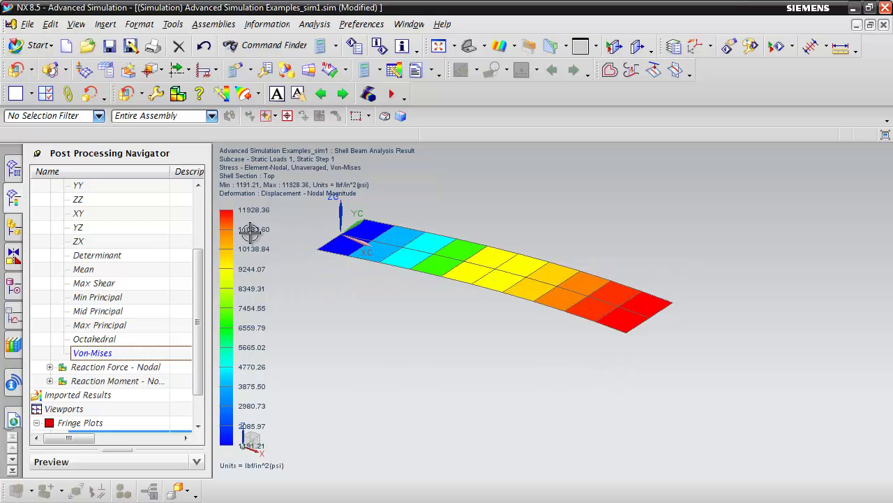